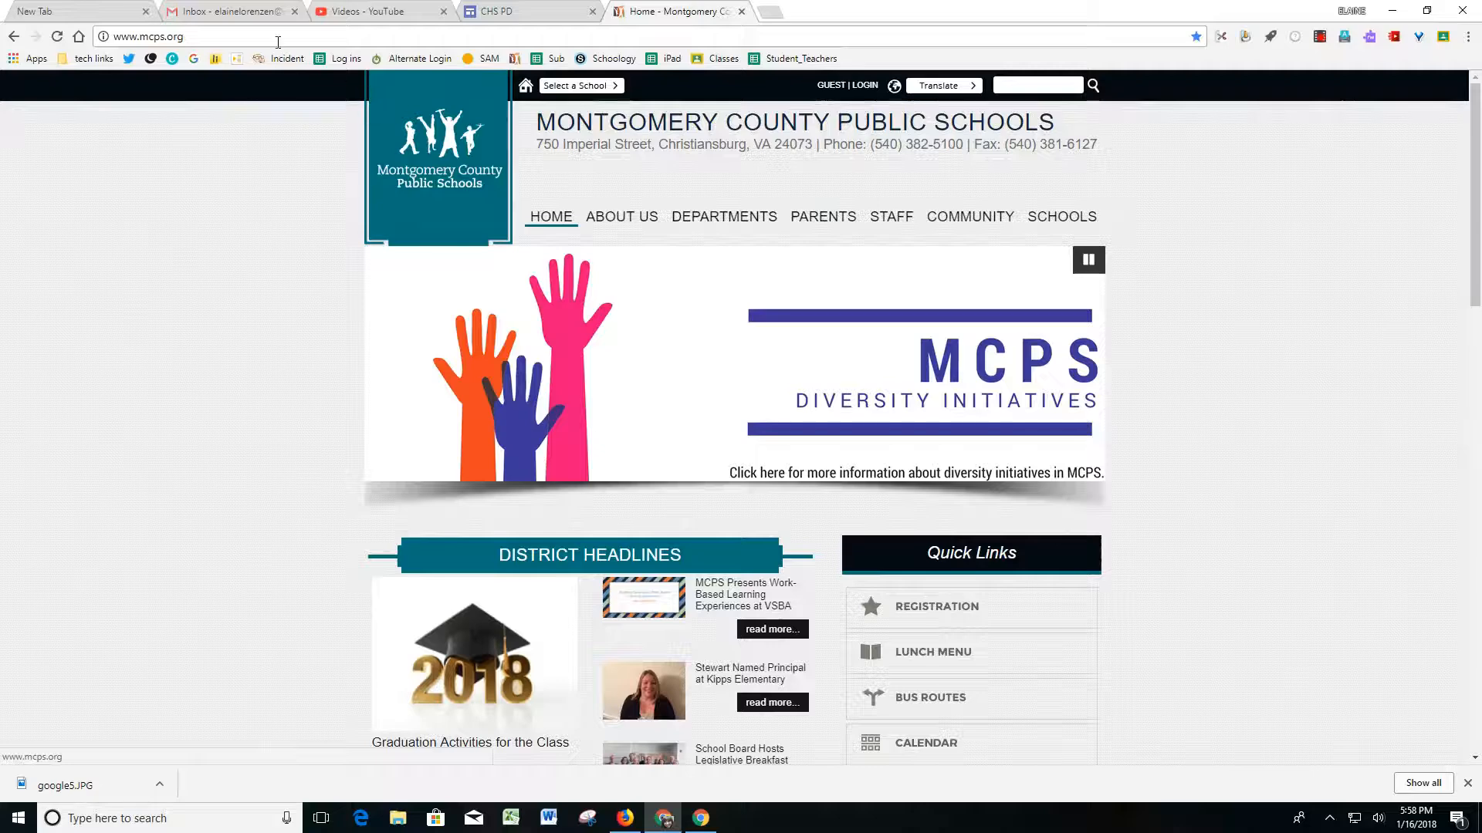
Go from the Gmail inbox to Google Drive and create a new Google Drawings file.
left_click(257, 15)
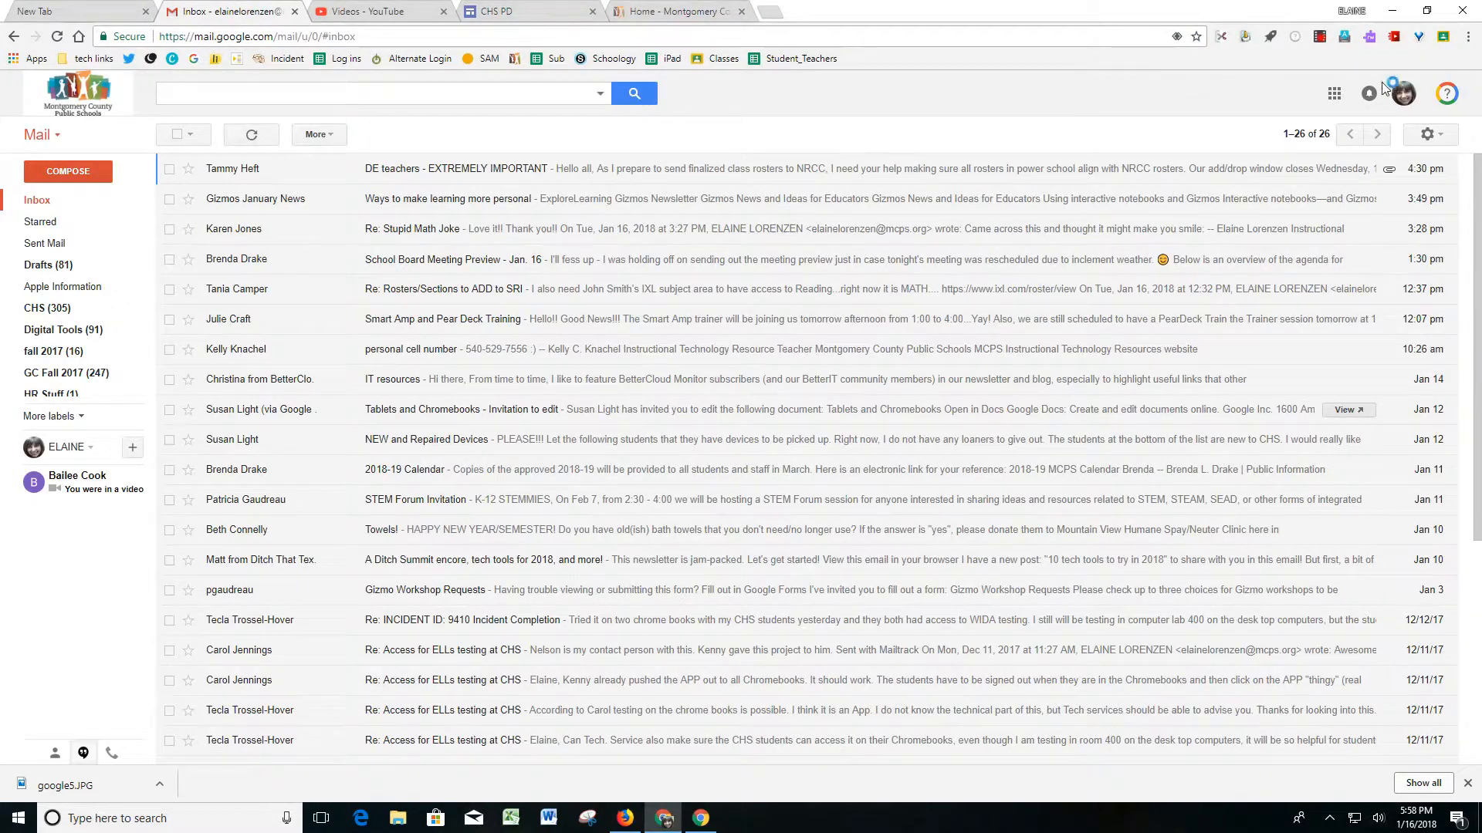
left_click(1334, 96)
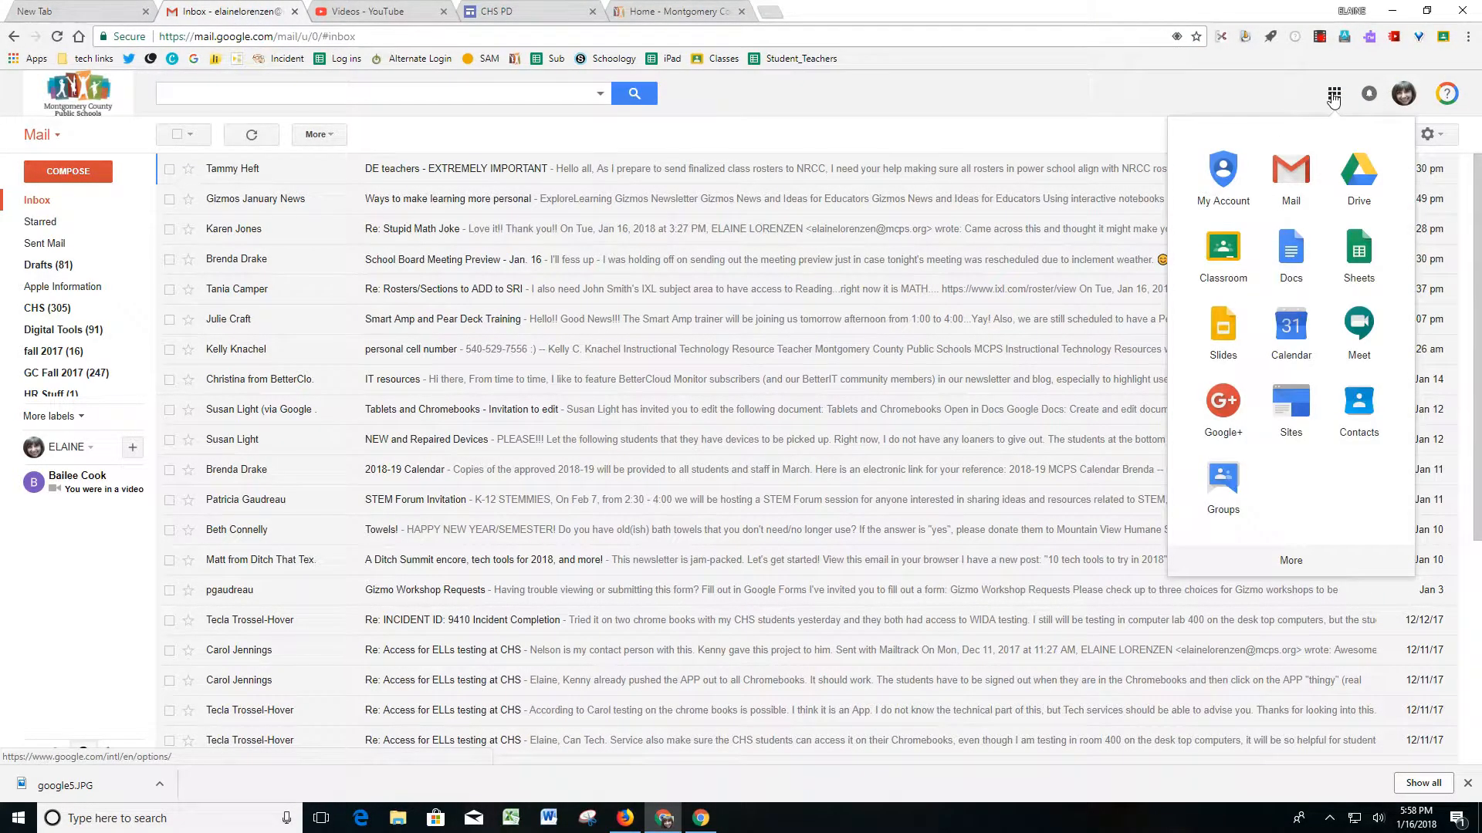
left_click(1361, 180)
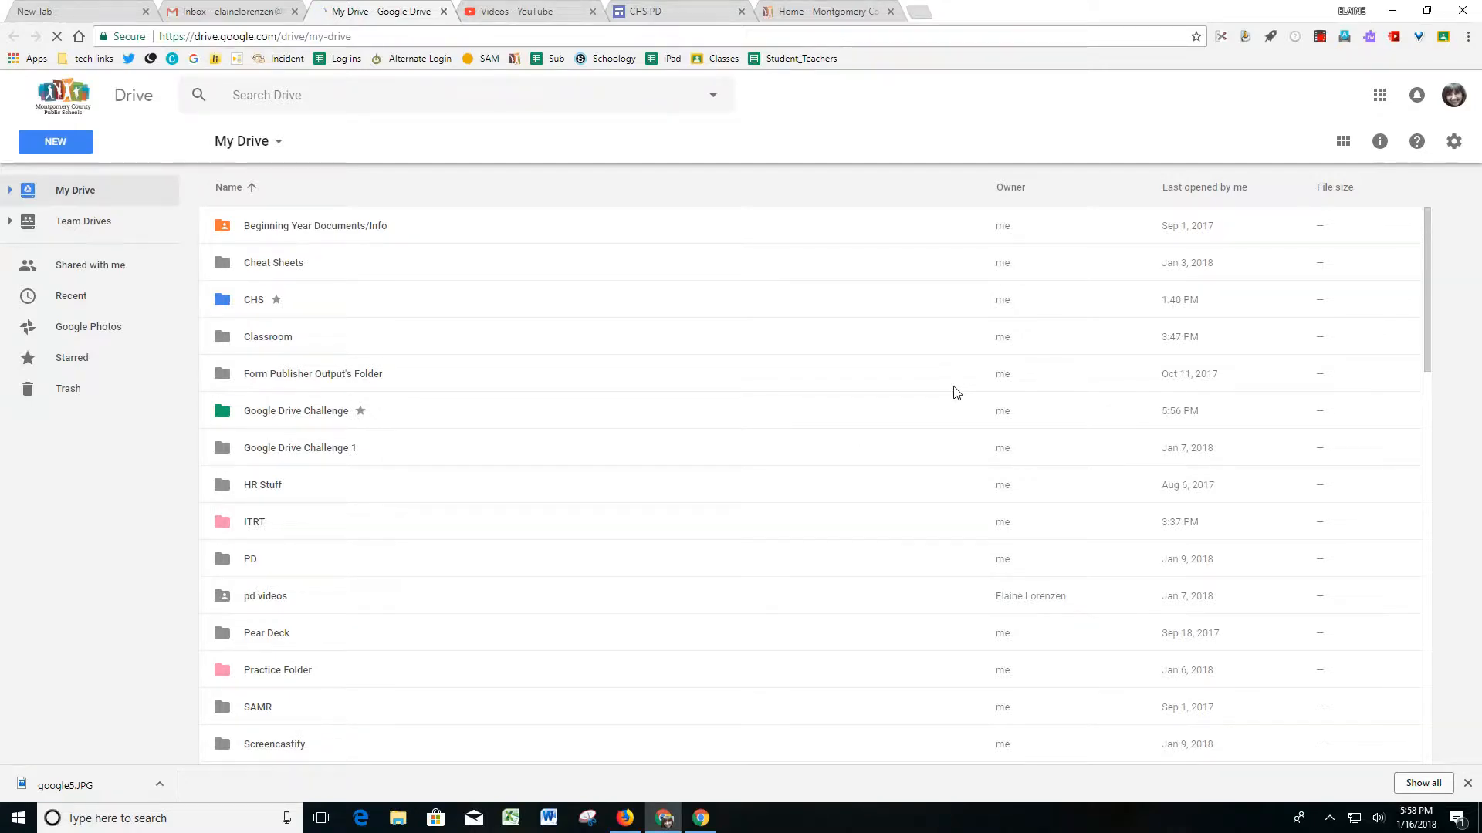
left_click(68, 143)
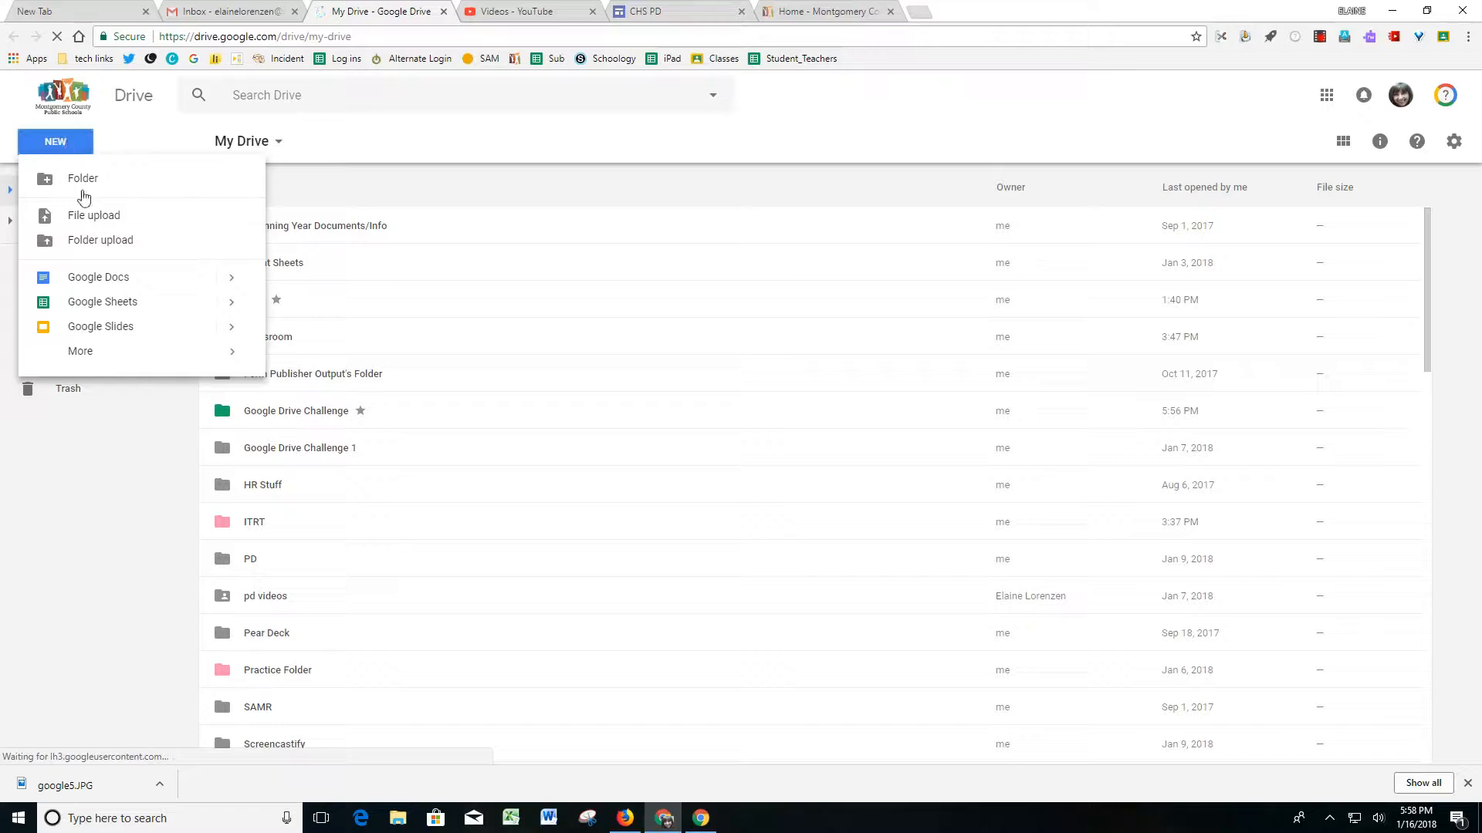
mouse_move(76, 359)
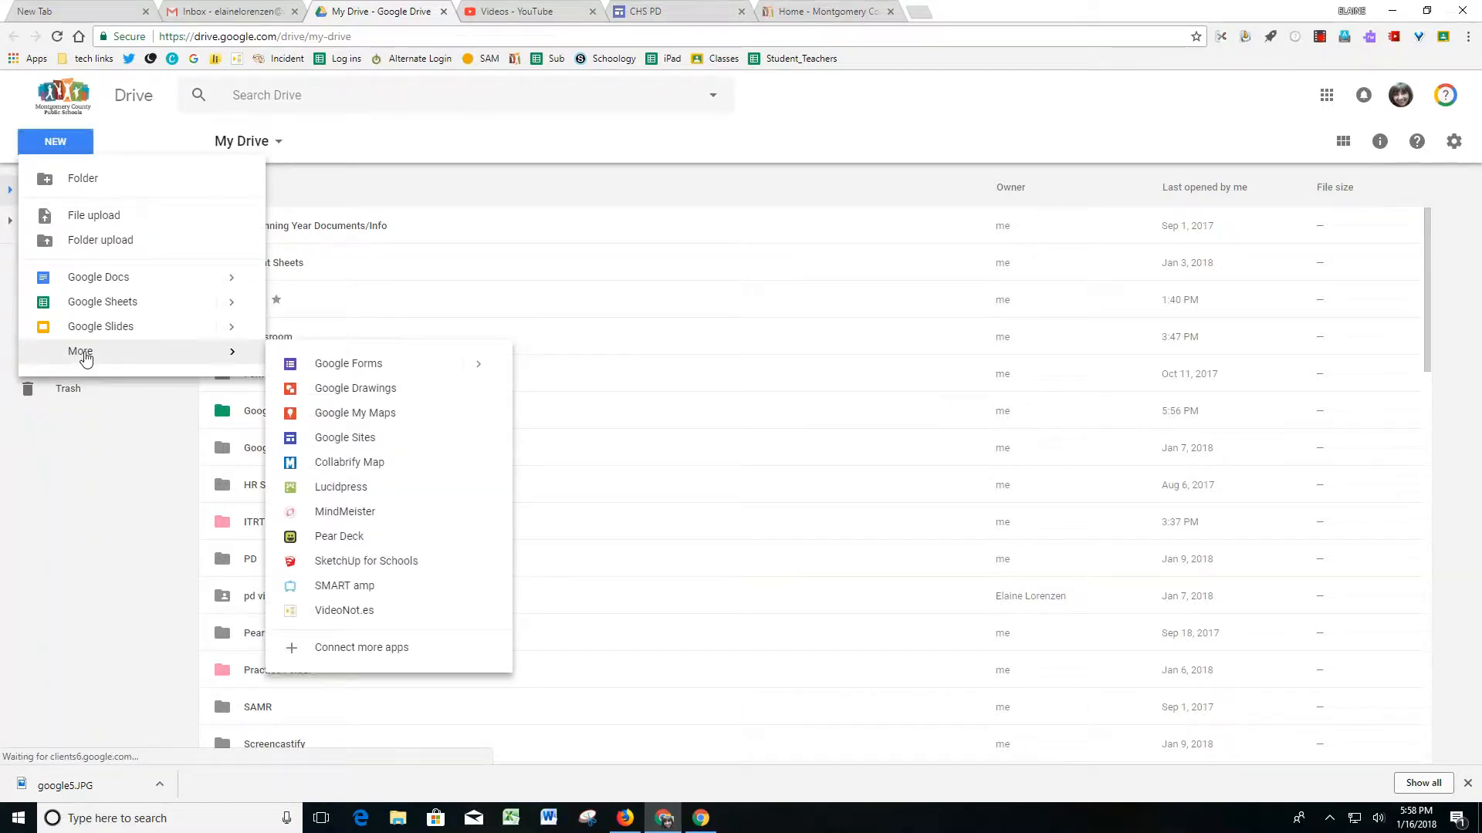
left_click(337, 394)
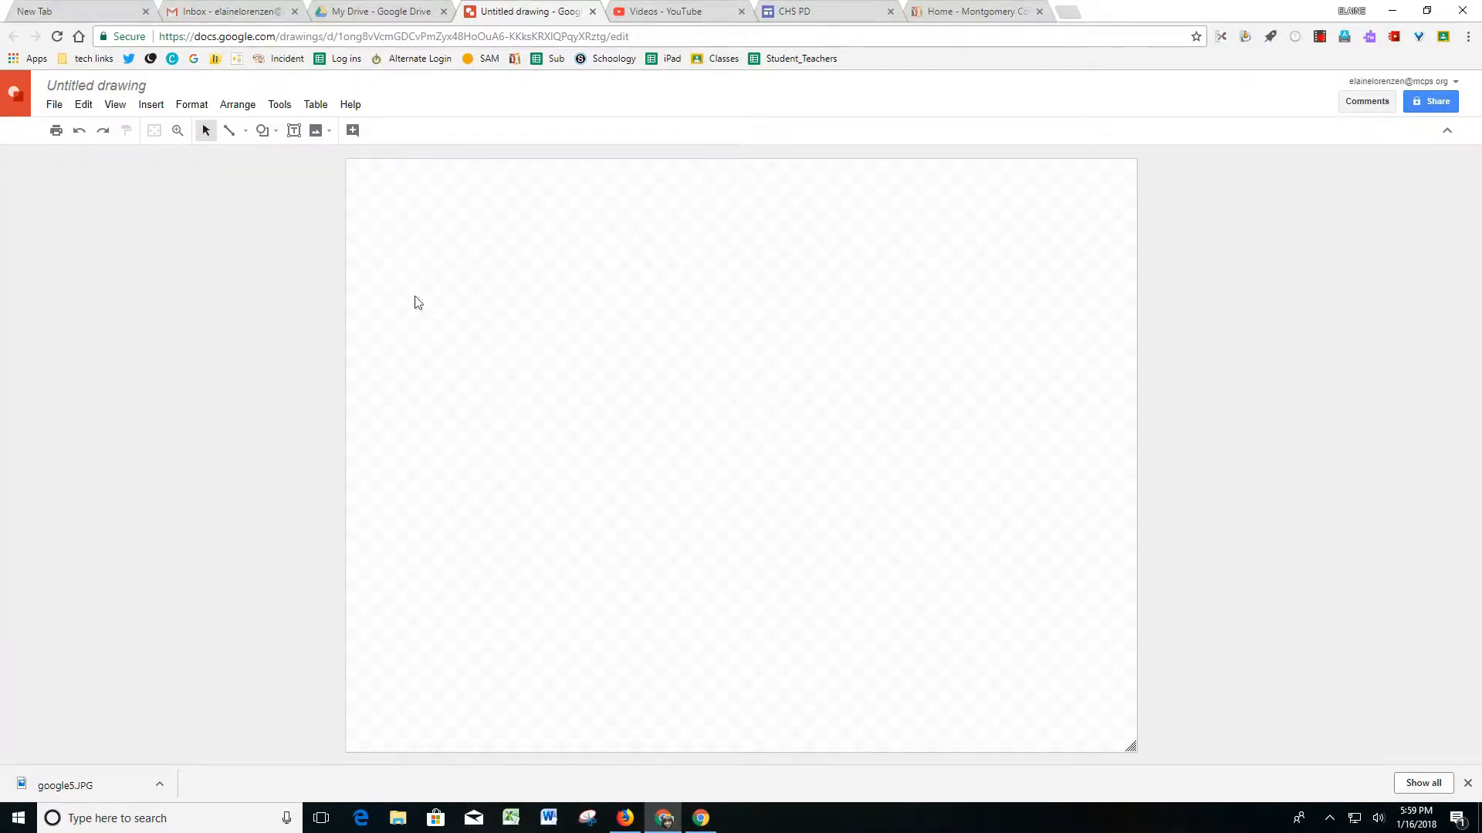
Rename the untitled drawing to "Practice Drawing 1".
left_click(125, 87)
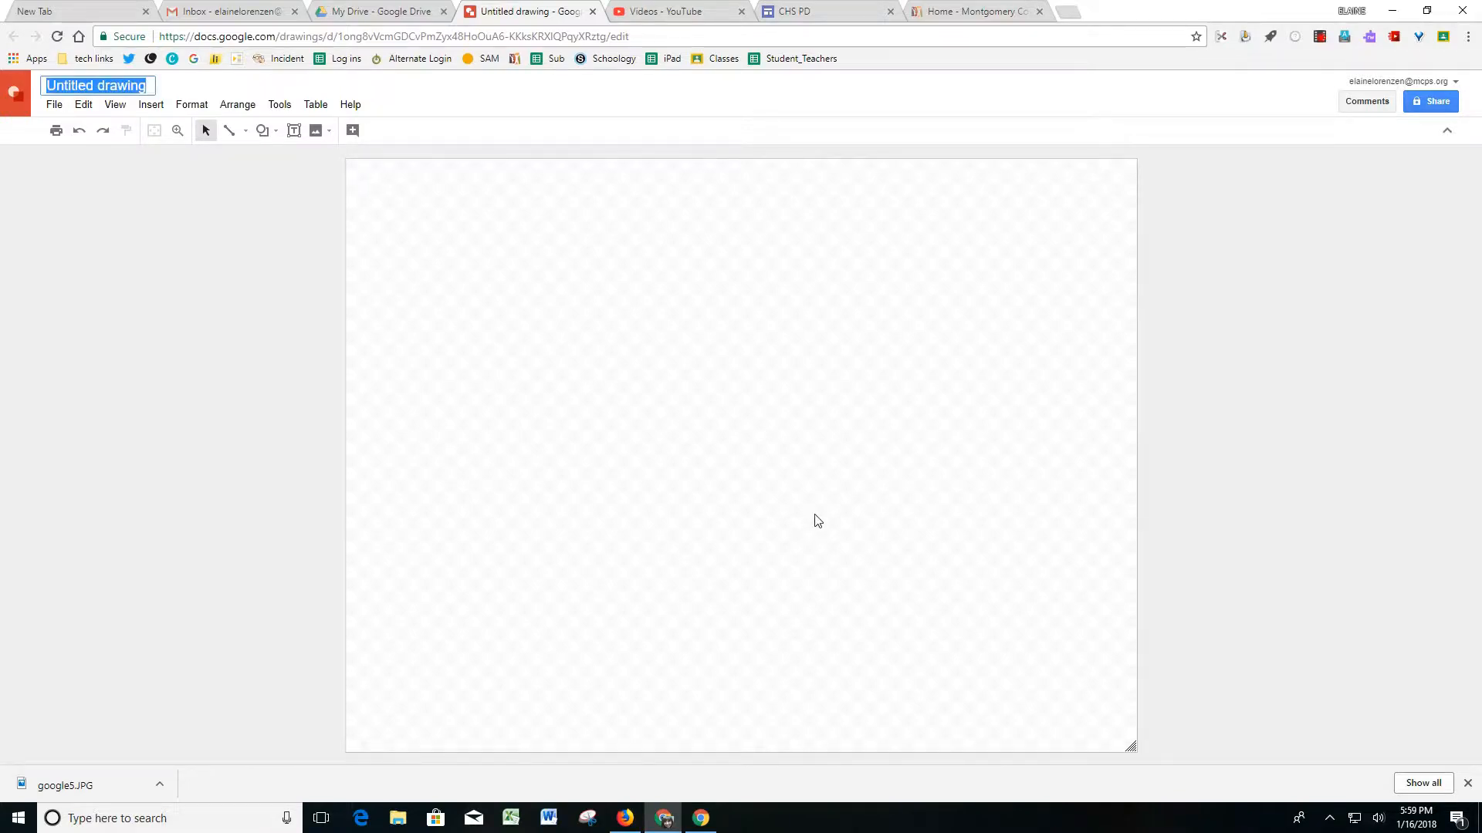
type("Pra")
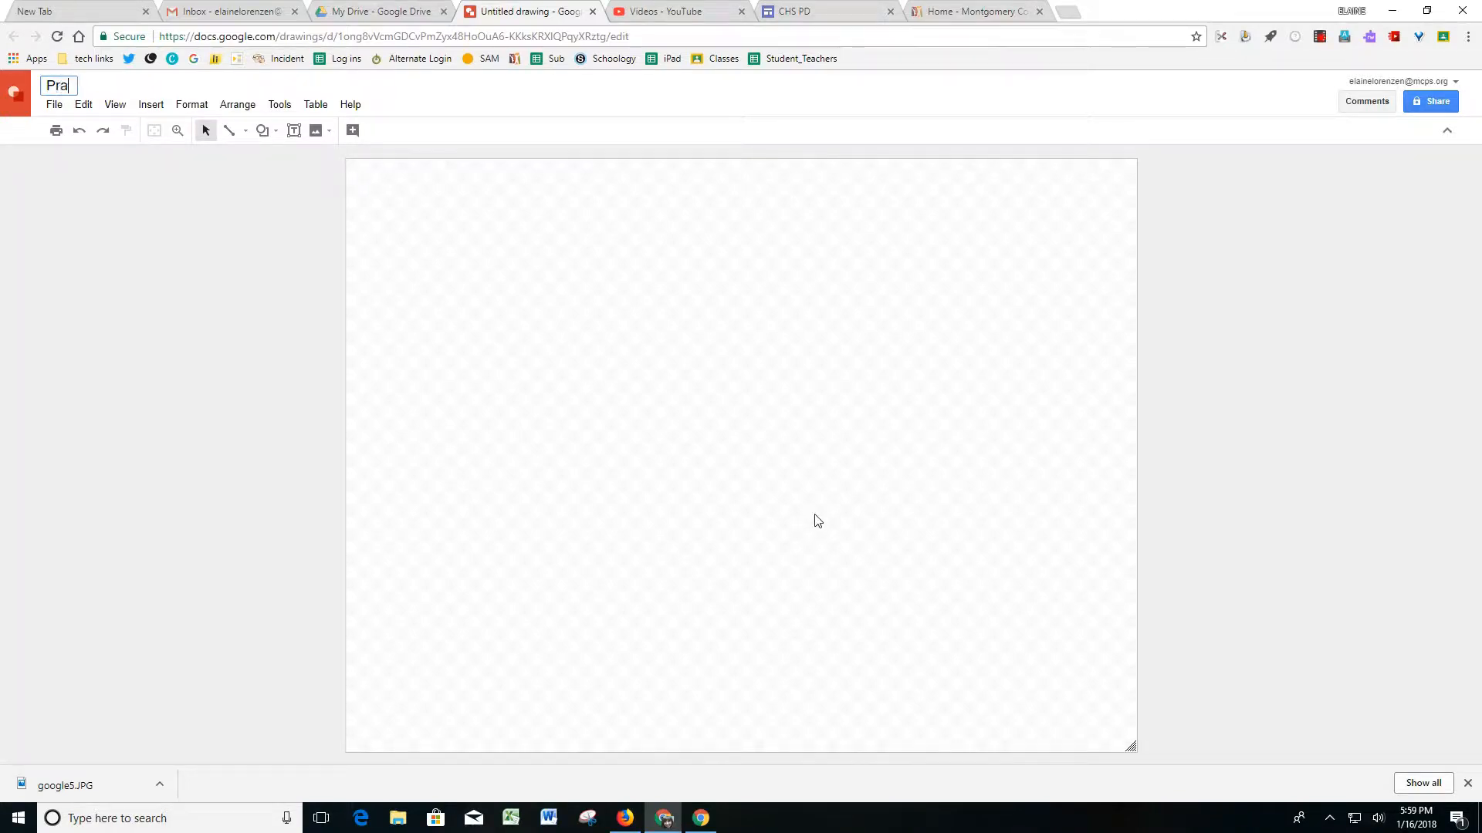
type("ctice Drawing")
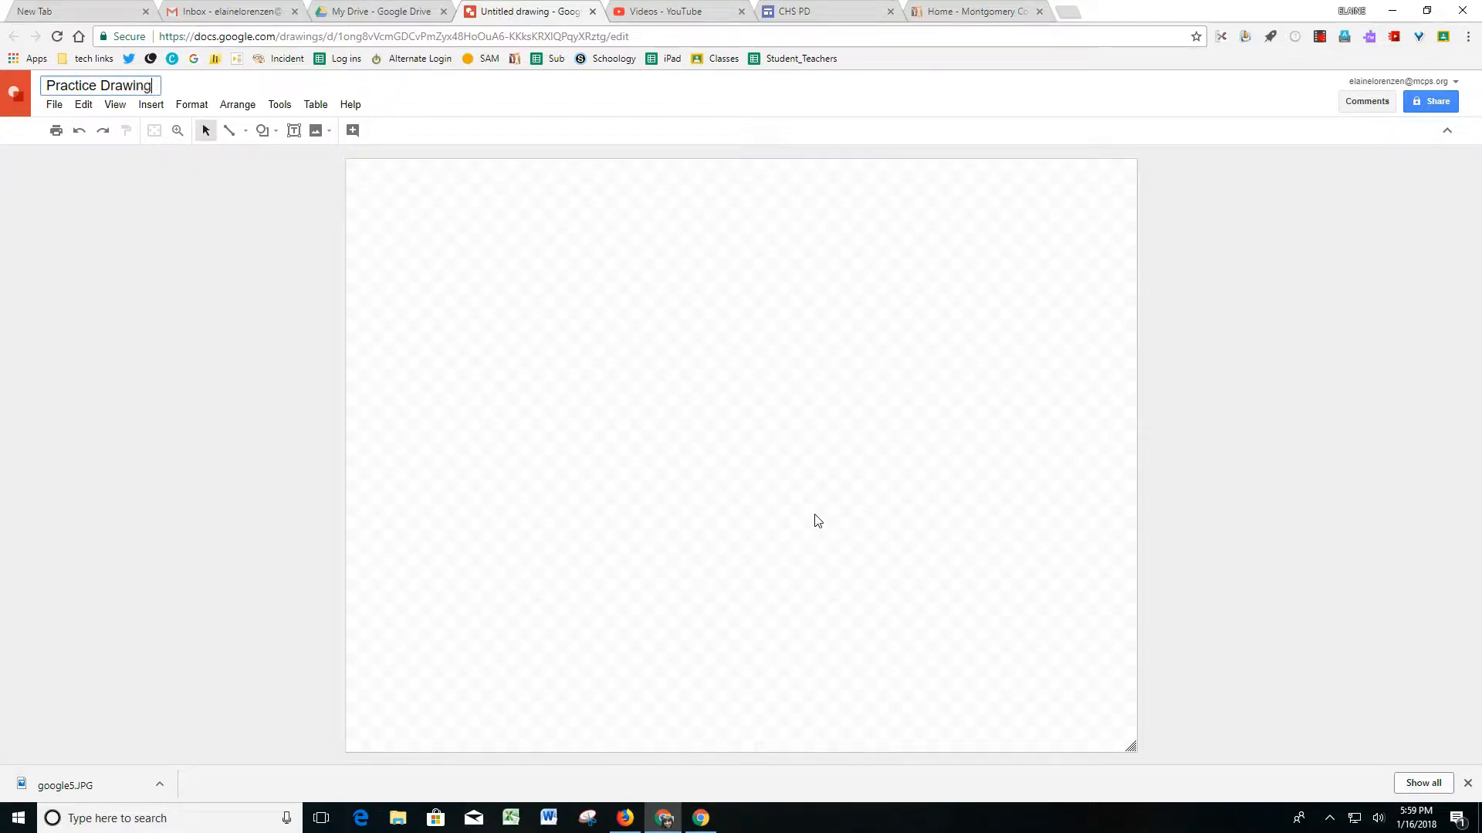
type(" 1")
Set the canvas background to a solid light red color.
right_click(867, 323)
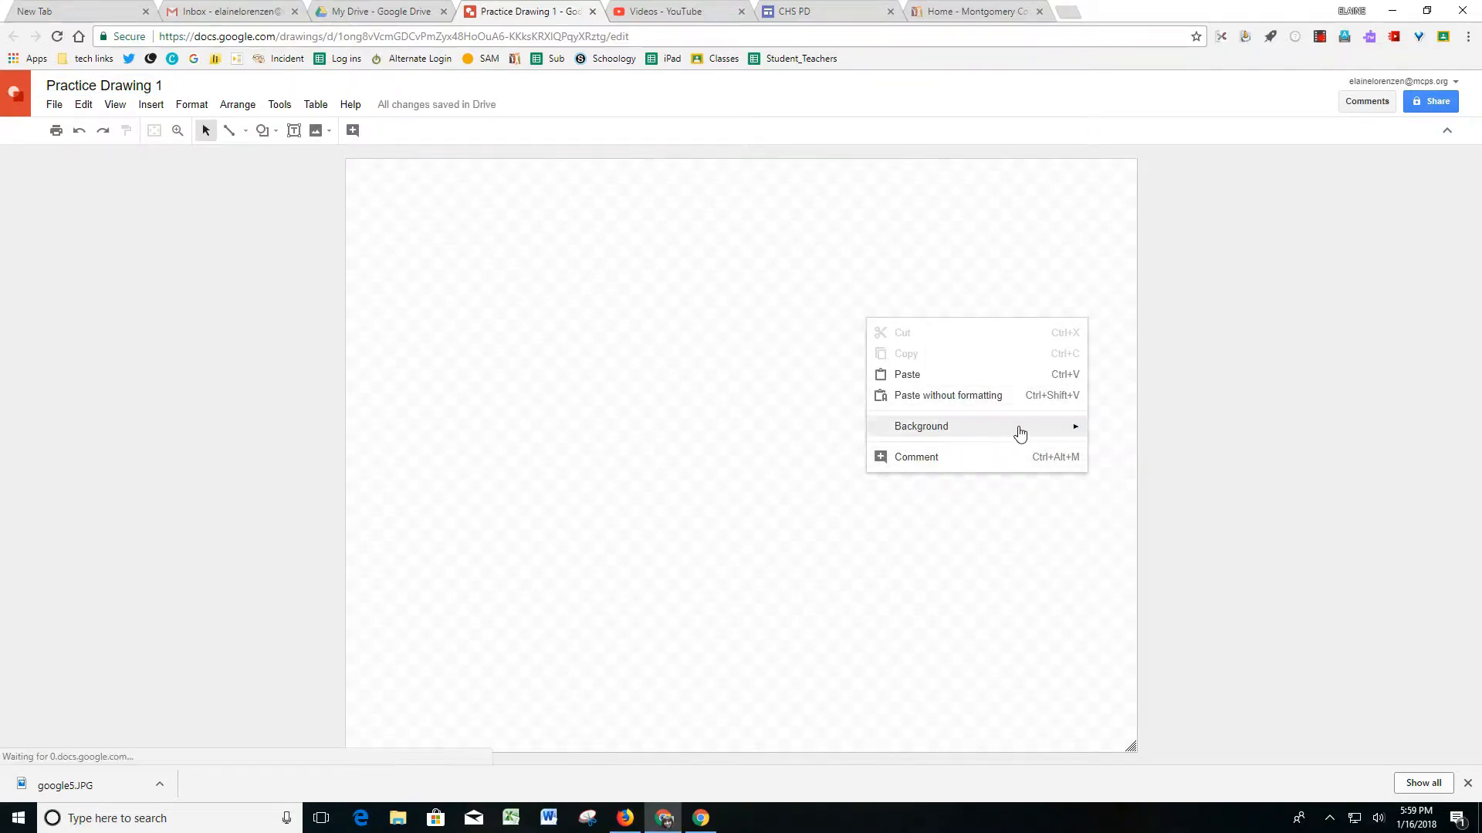
mouse_move(1077, 438)
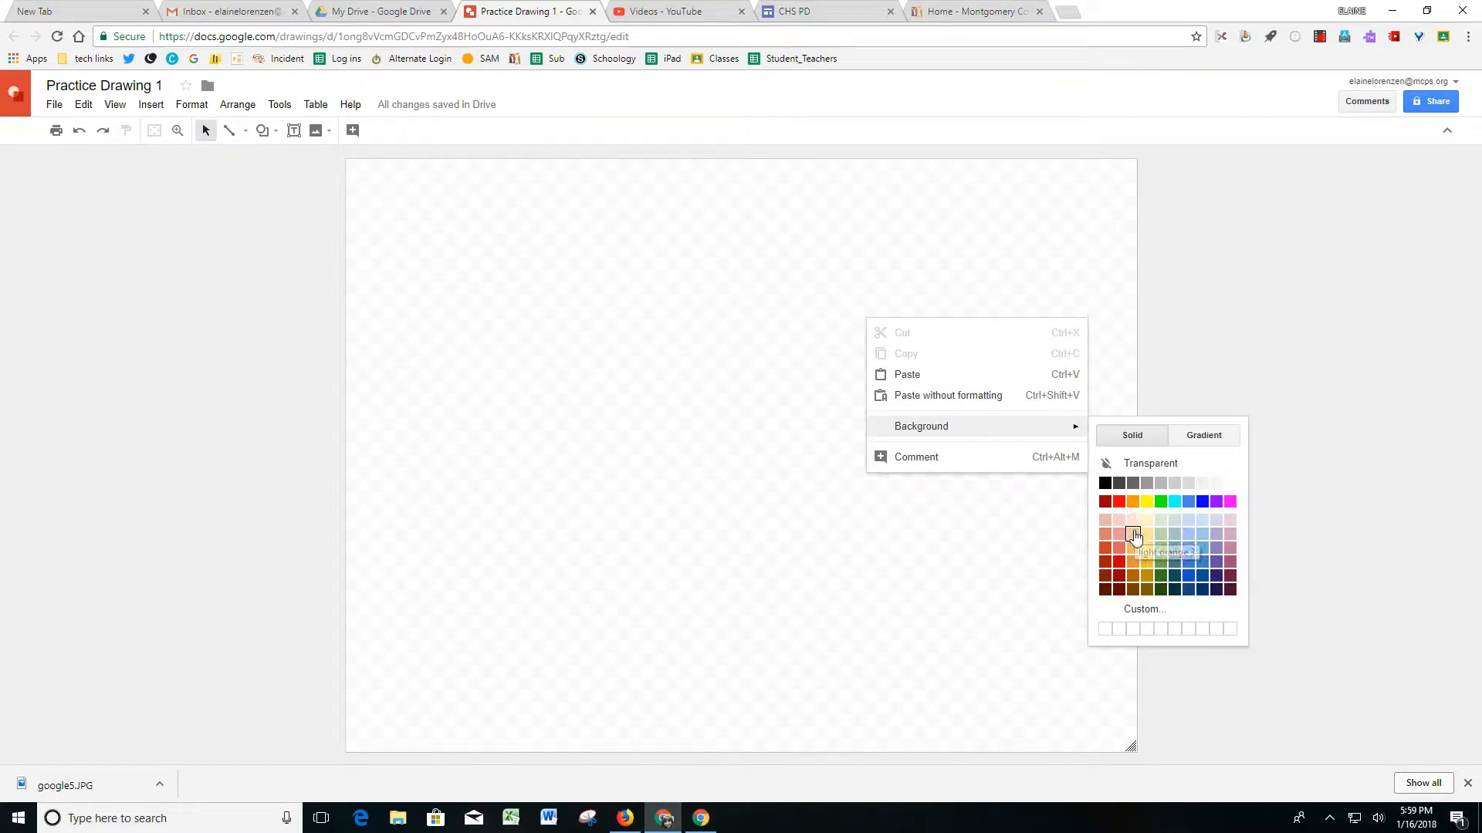
left_click(1119, 535)
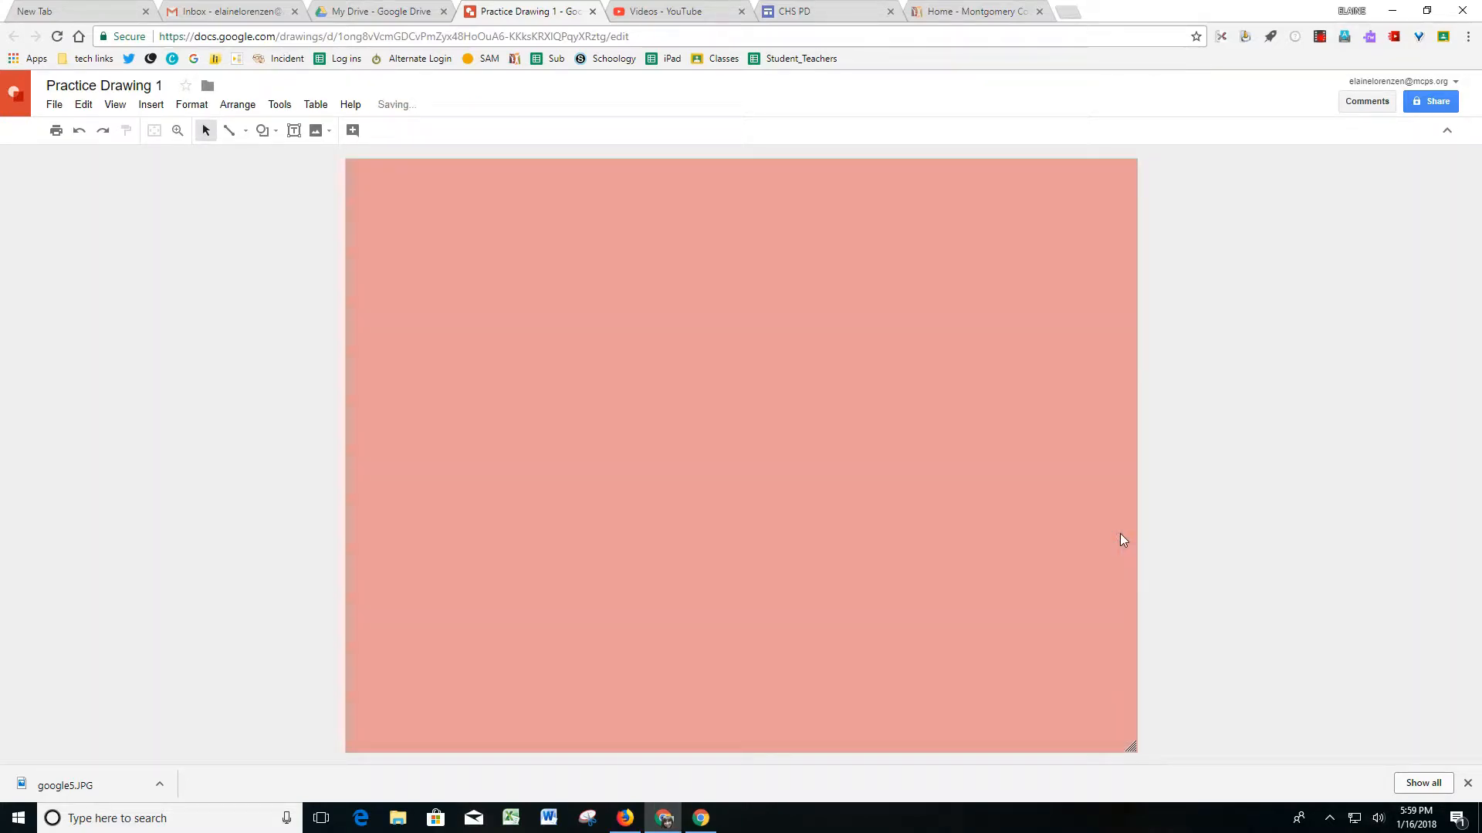
Set the drawing's page size to Custom, 10 × 7.5 inches.
left_click(54, 106)
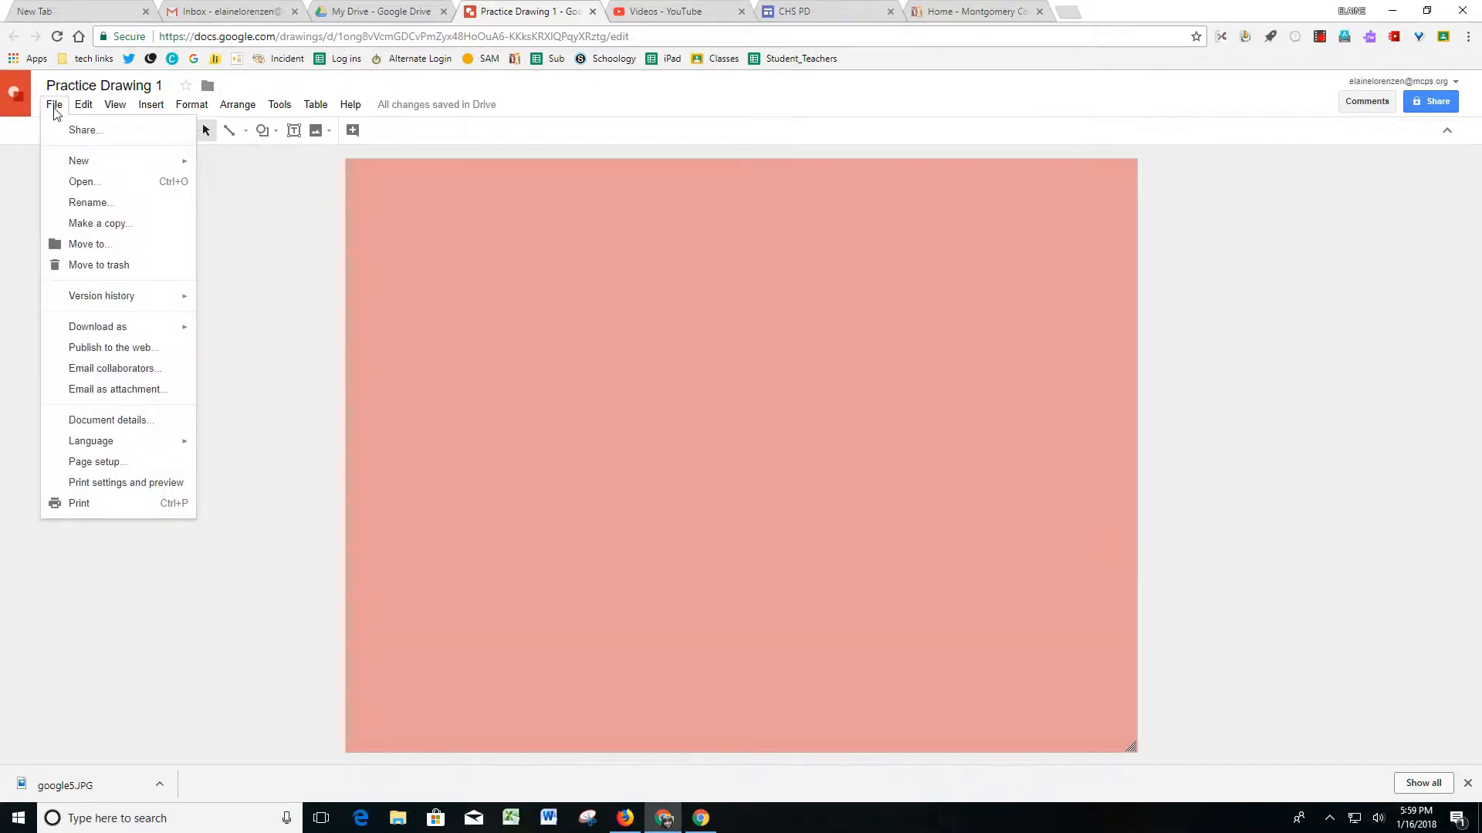
left_click(93, 461)
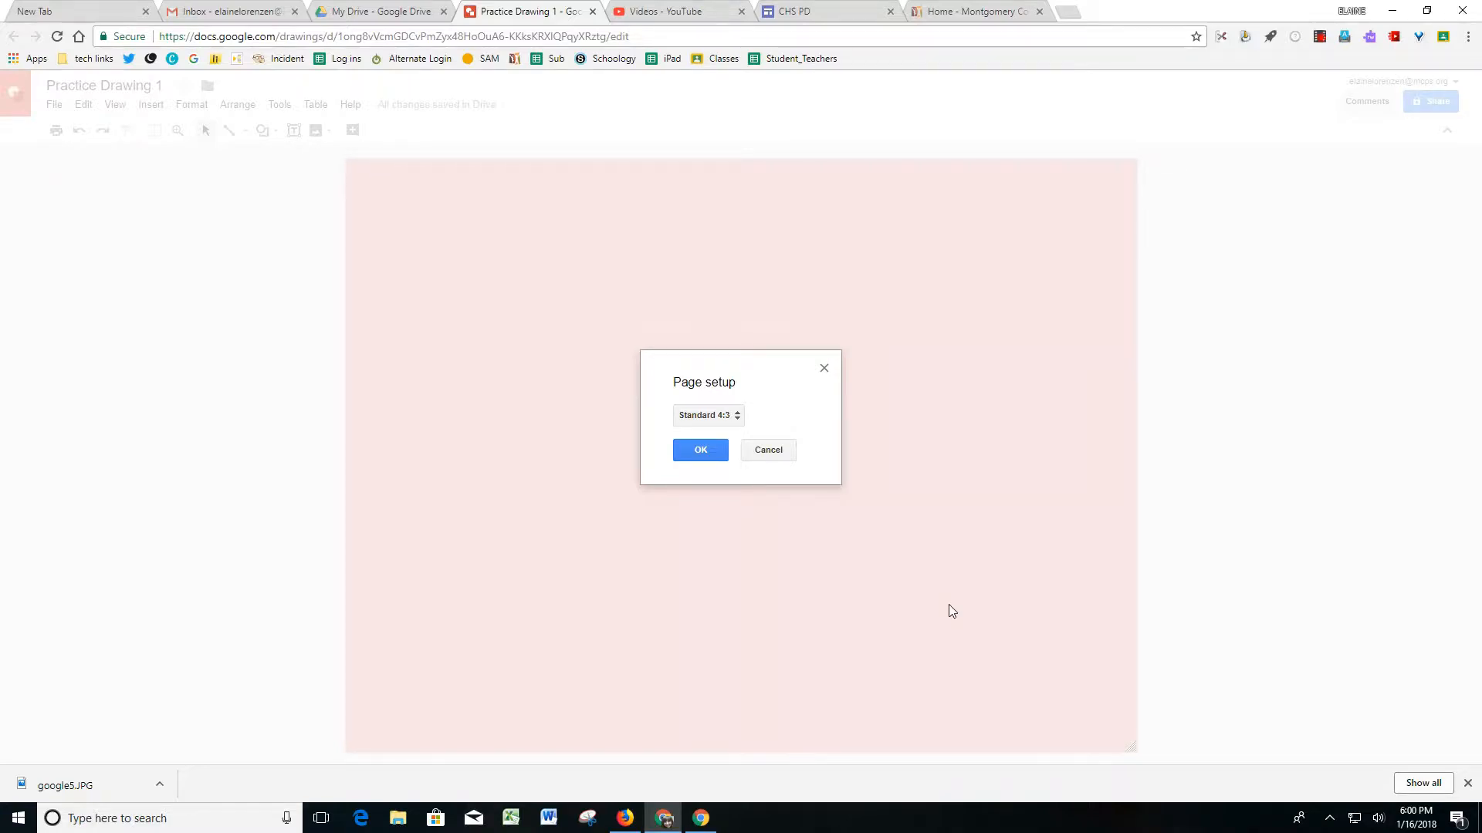
left_click(734, 421)
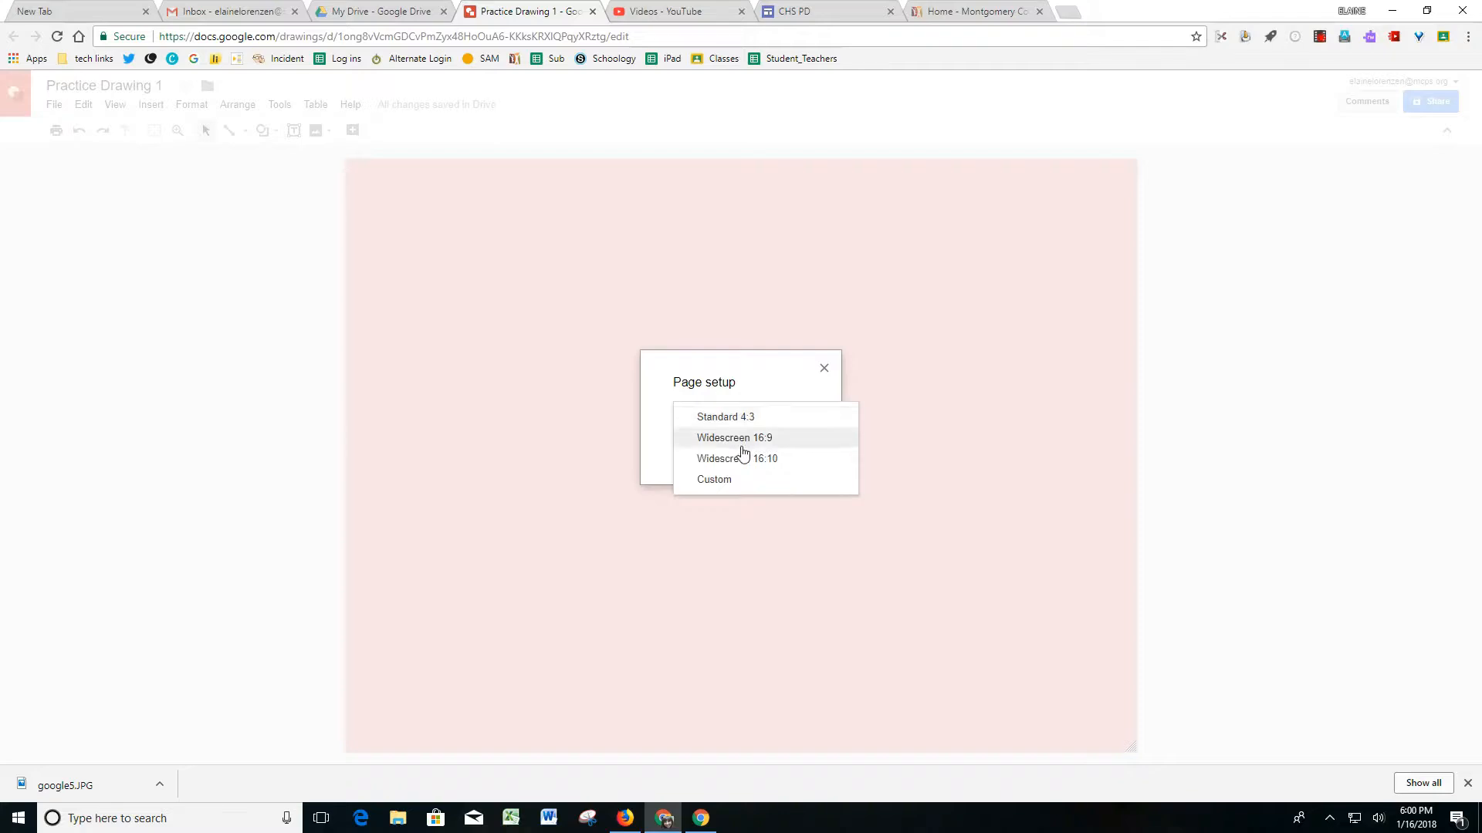
left_click(725, 480)
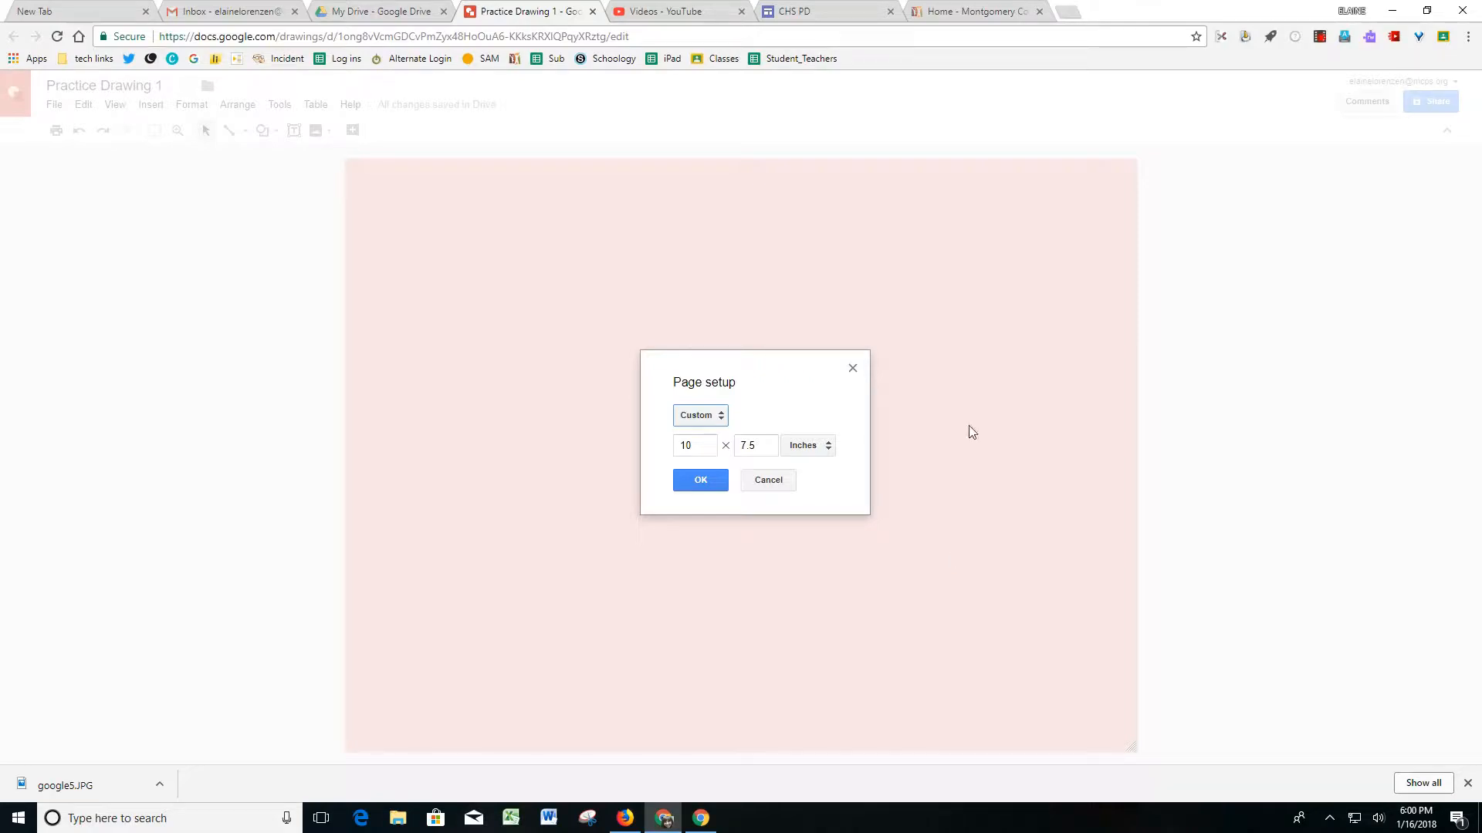
left_click(687, 483)
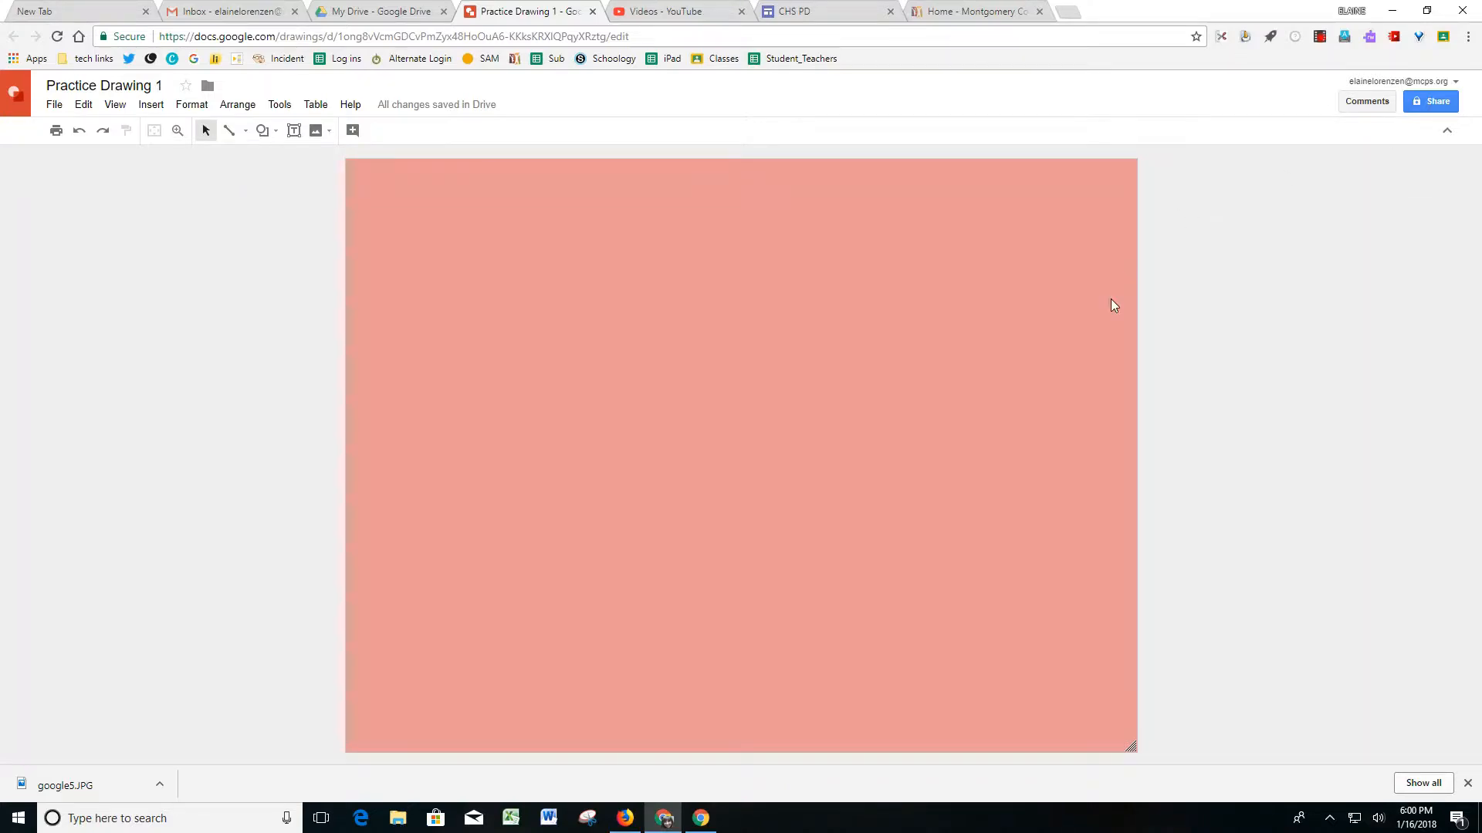
Insert word art reading "My Practice Drawing" and set its font to Indie Flower.
left_click(149, 108)
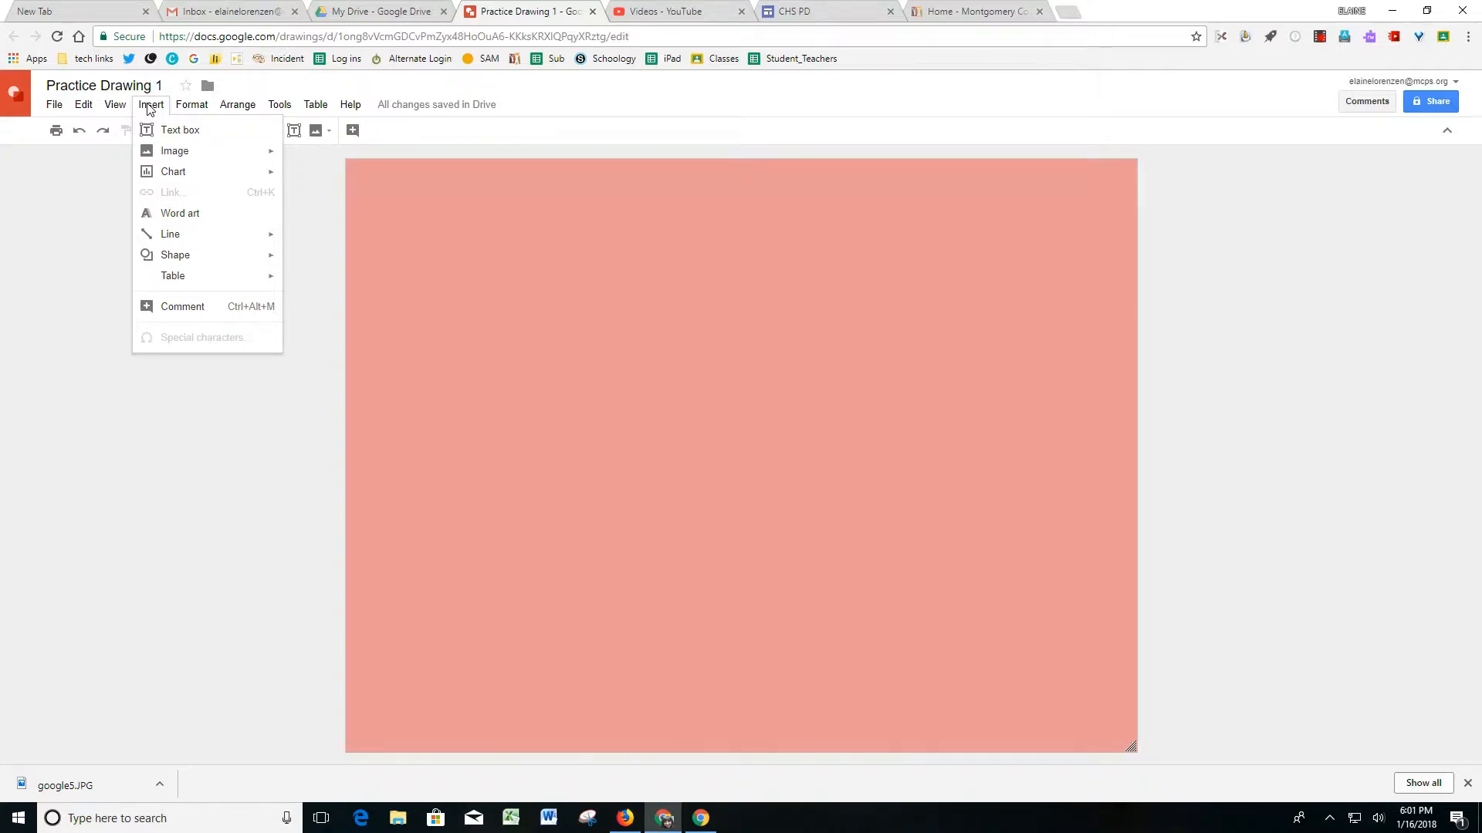
left_click(187, 221)
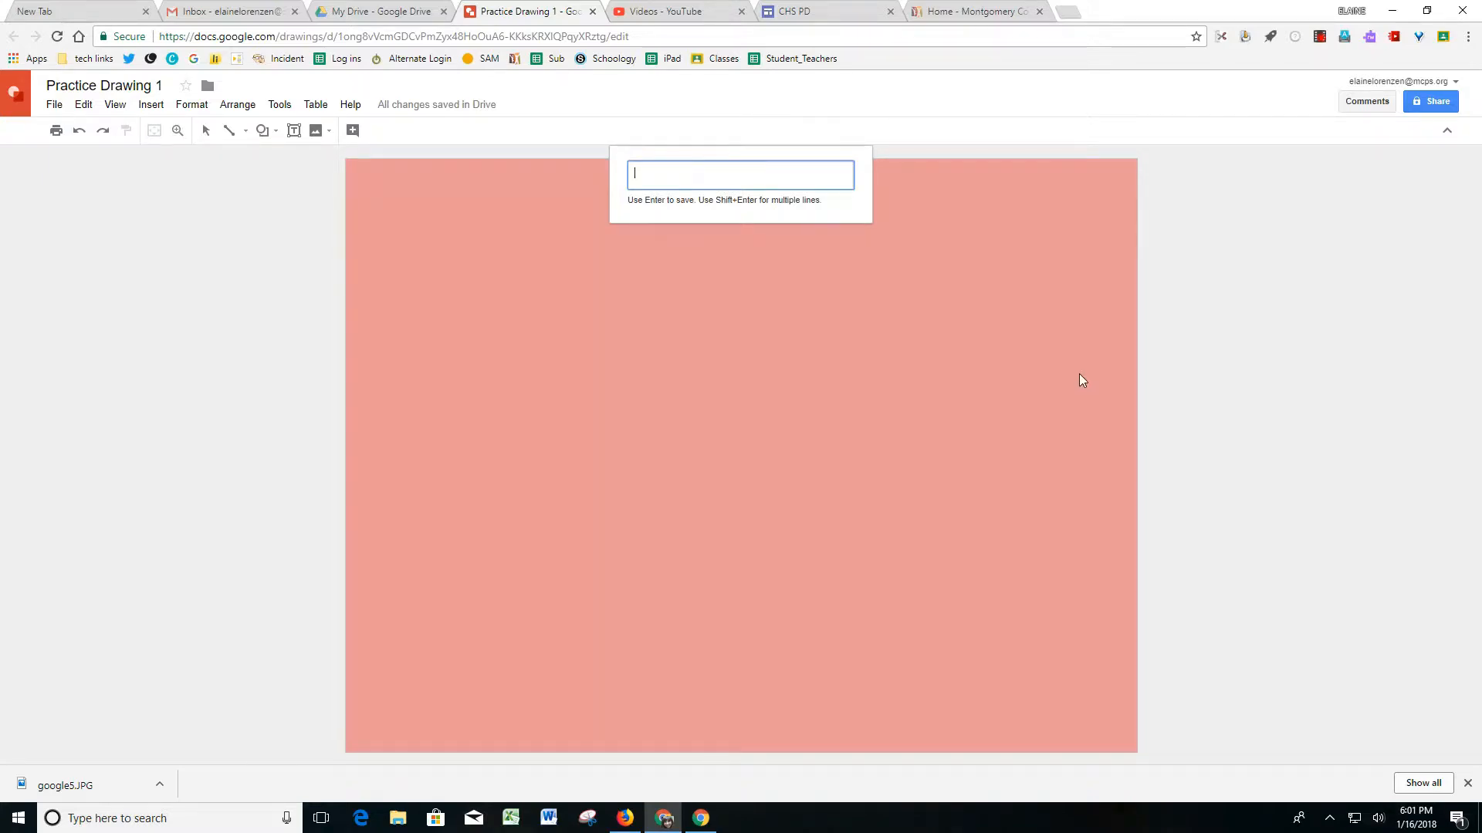
type("My Pra")
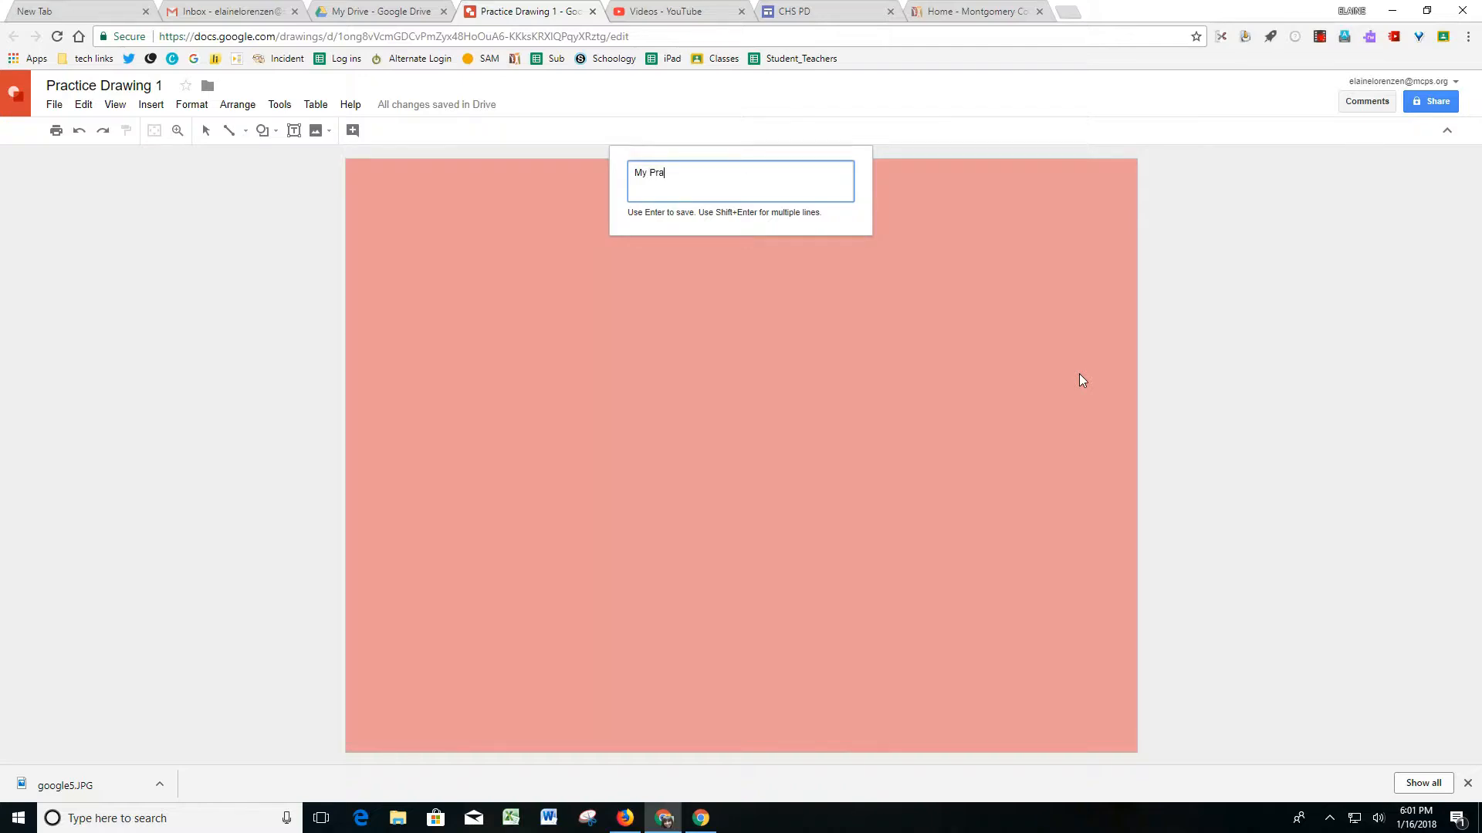
type("ctice Drawing")
key("Return")
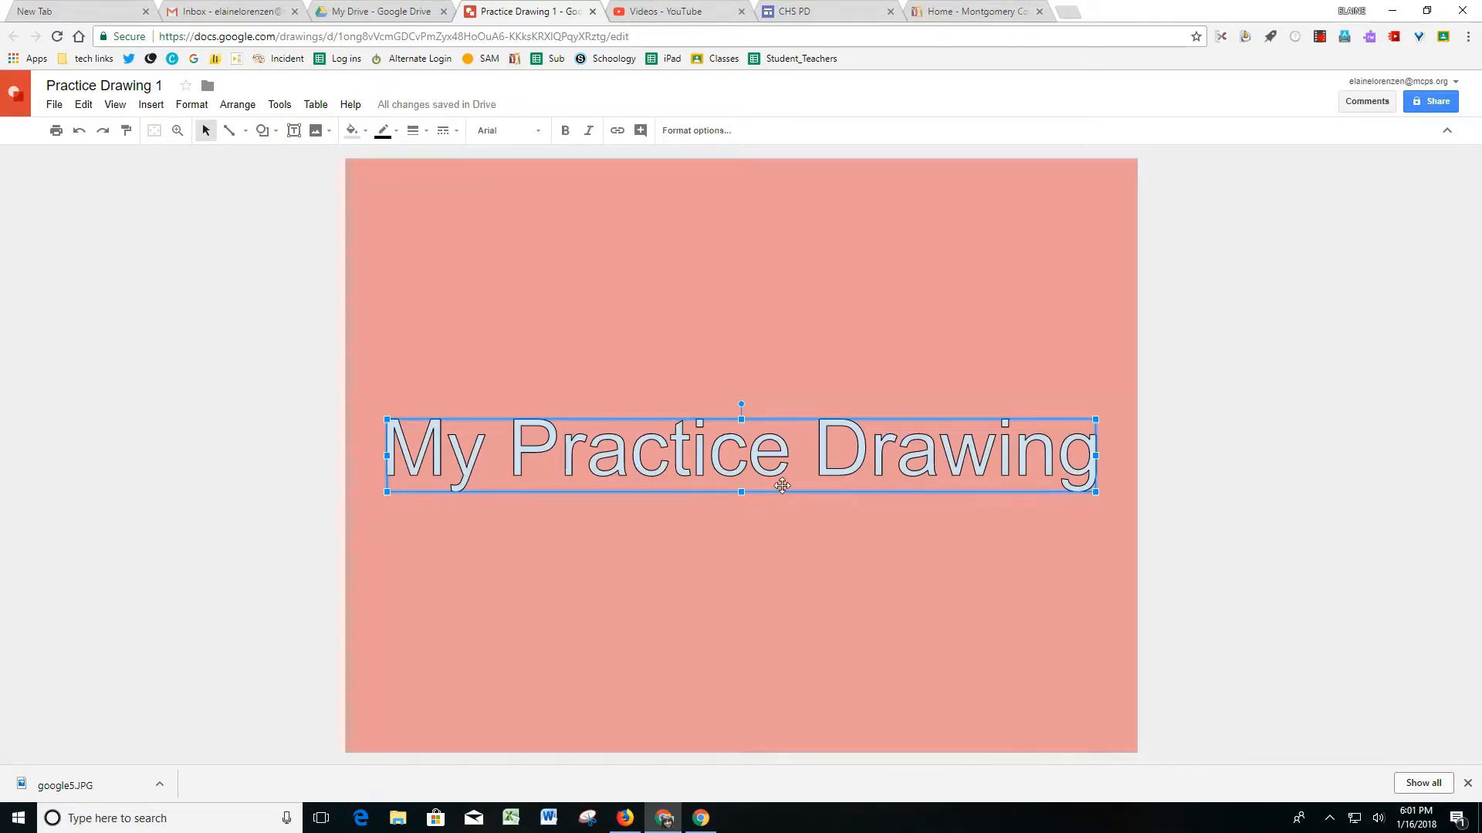
left_click(538, 136)
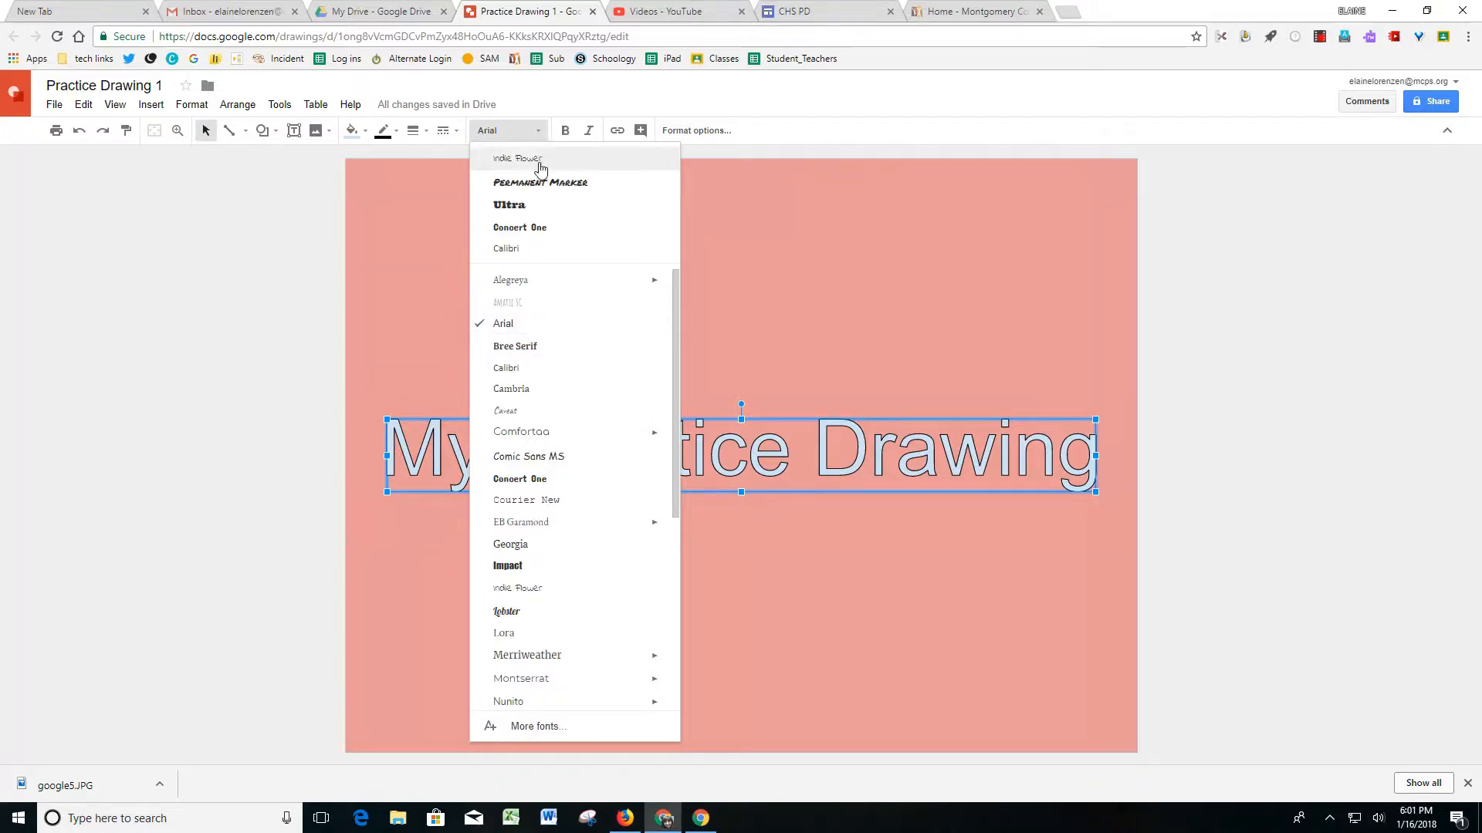
left_click(533, 158)
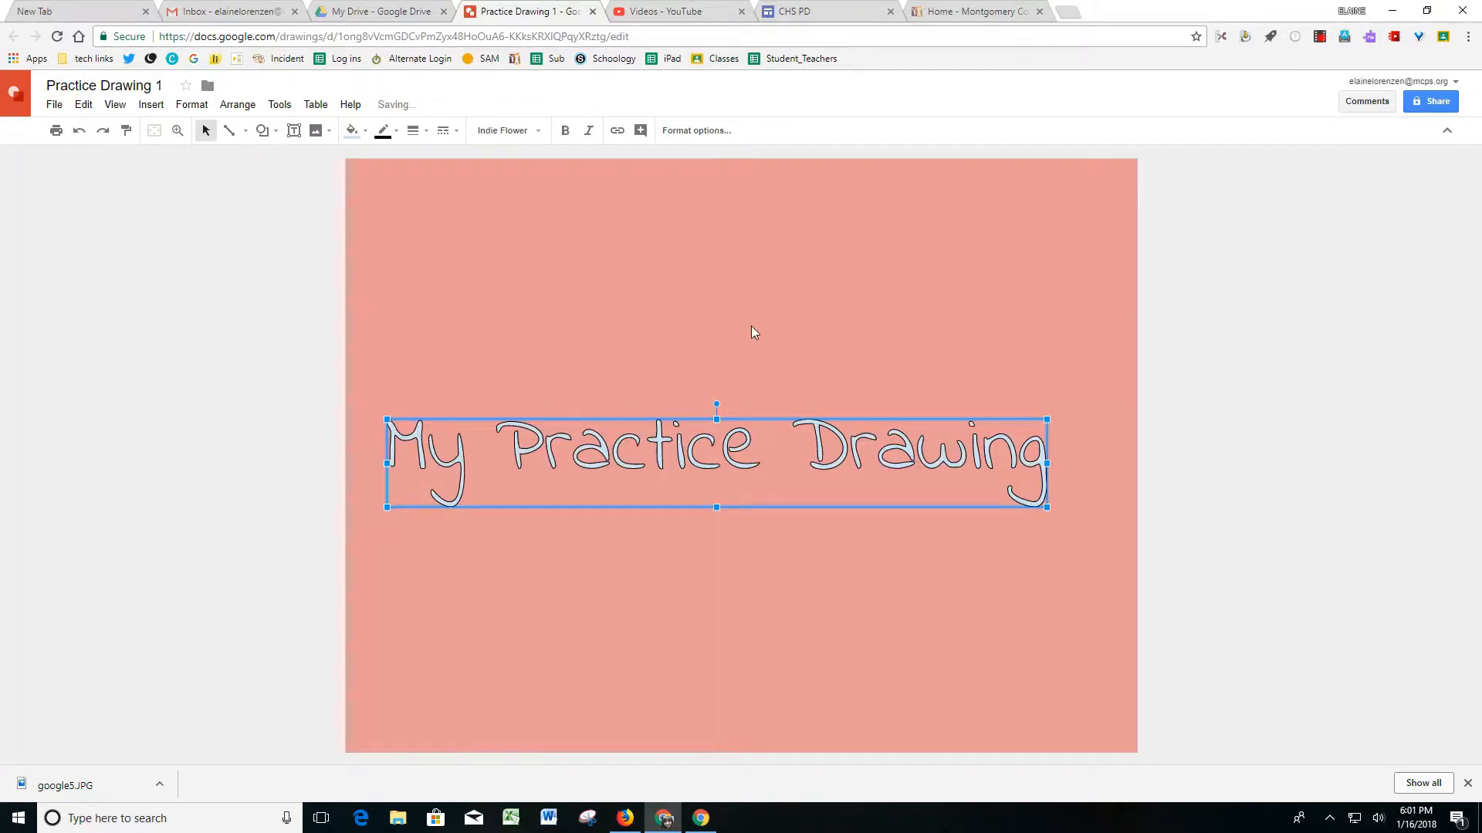
Fill the word art with the custom turquoise color #52f3d9ff and move it to the top of the canvas.
left_click(358, 139)
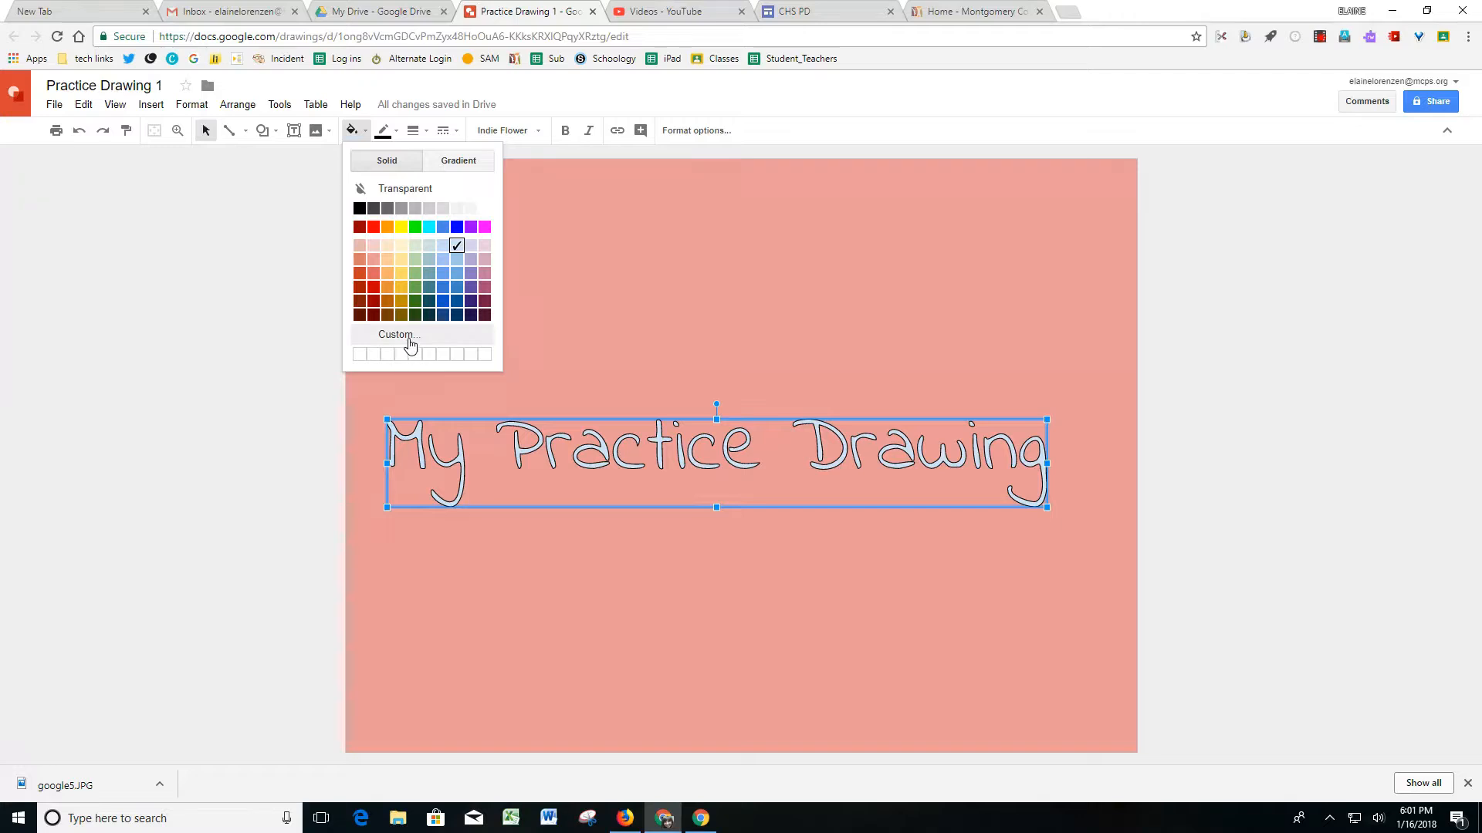
left_click(406, 338)
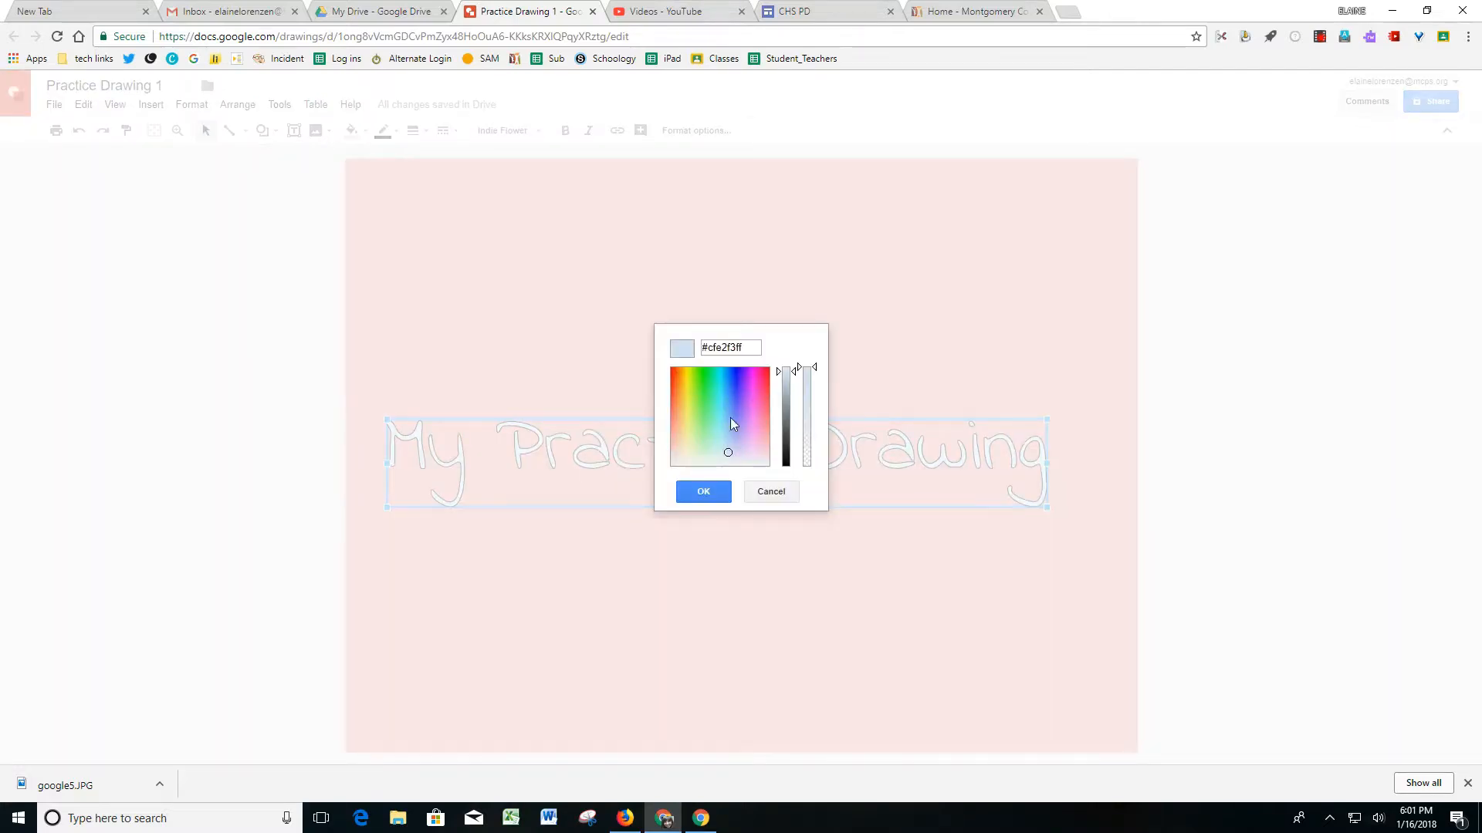
left_click(716, 401)
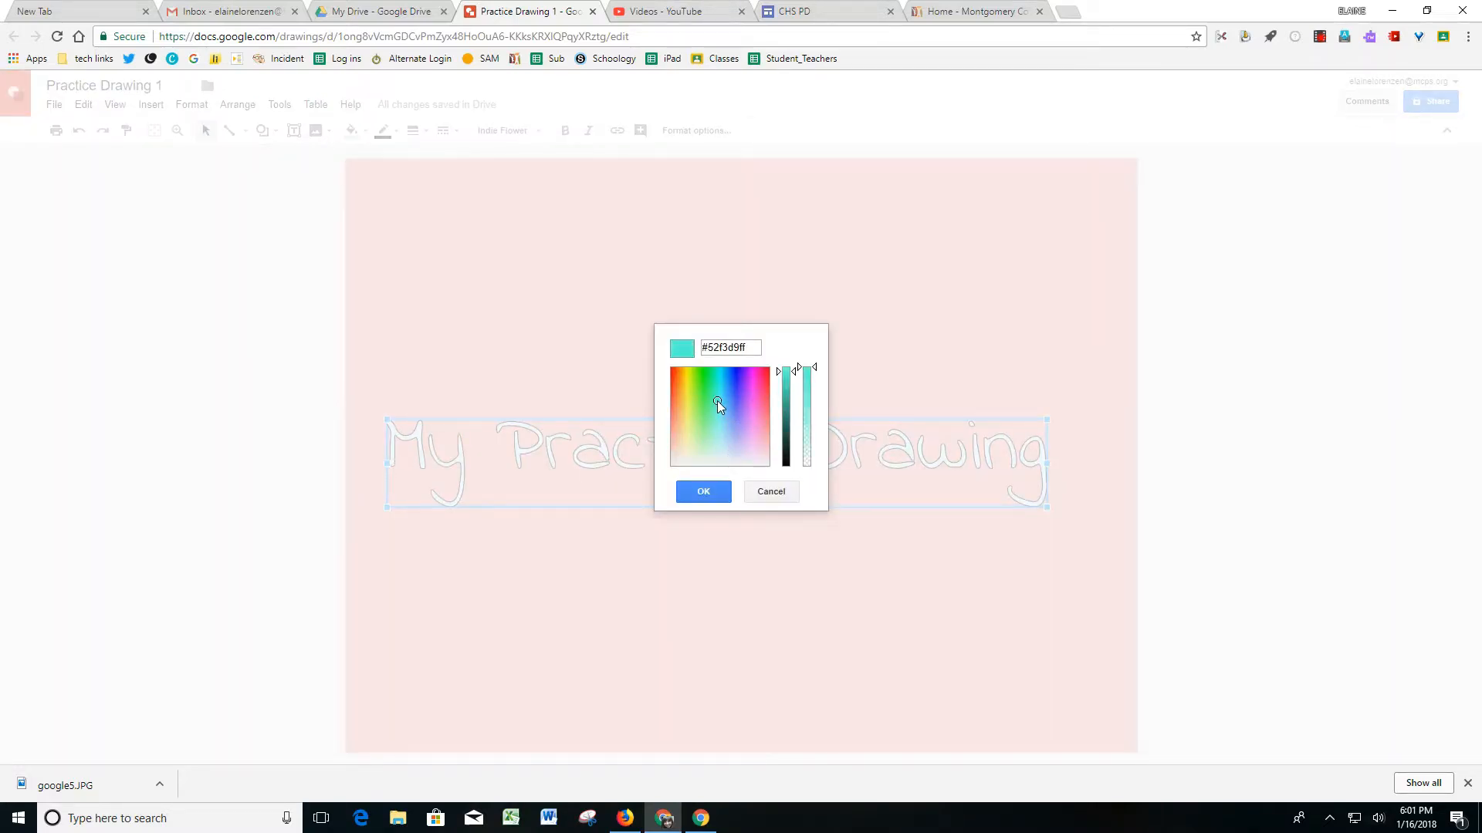
left_click(699, 493)
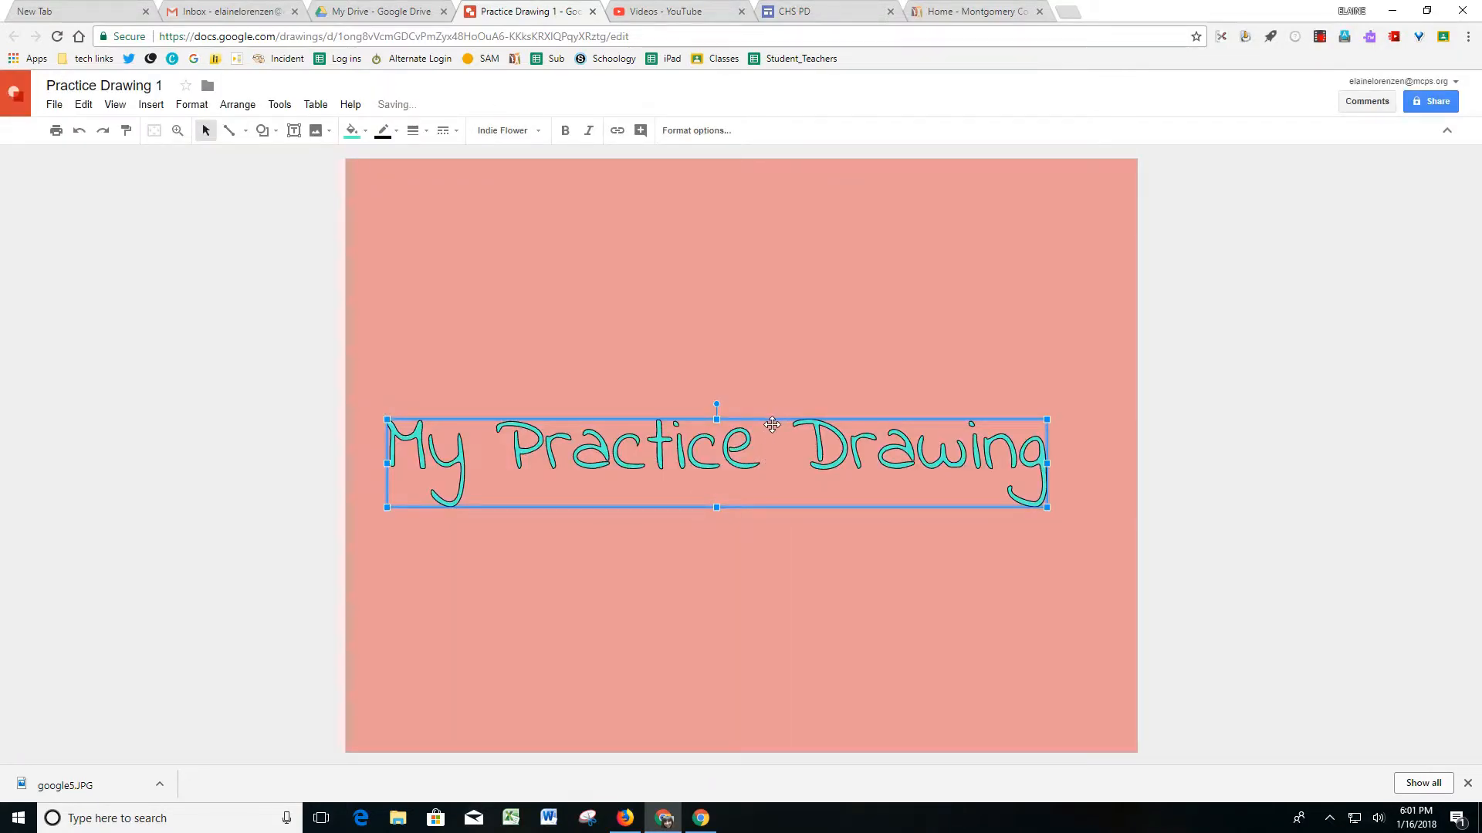
left_click_drag(775, 423, 771, 191)
left_click(833, 501)
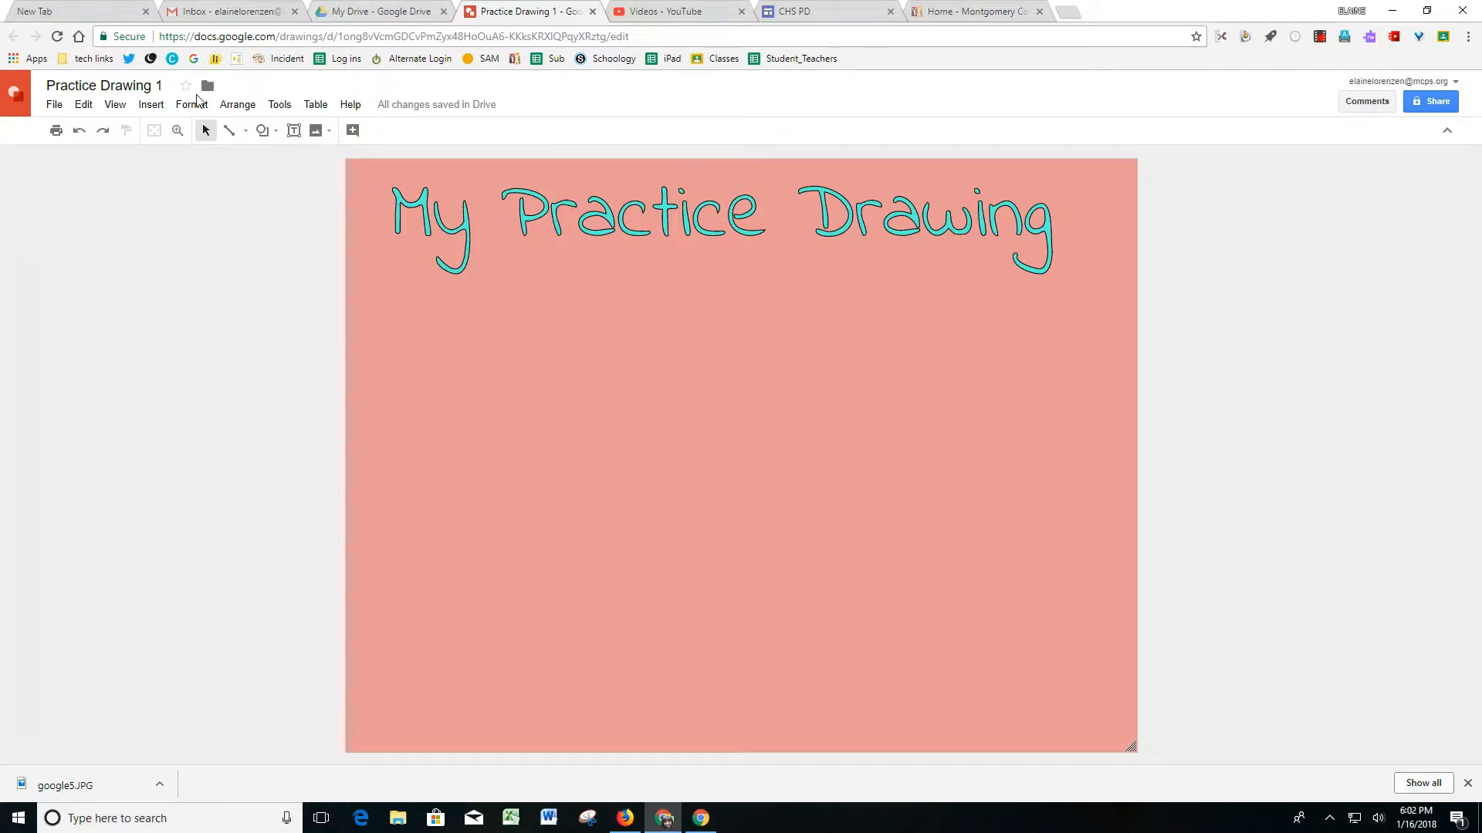
Search the web for "pigs" images and insert the picture of spotted pigs at a wooden trough into the drawing.
left_click(150, 106)
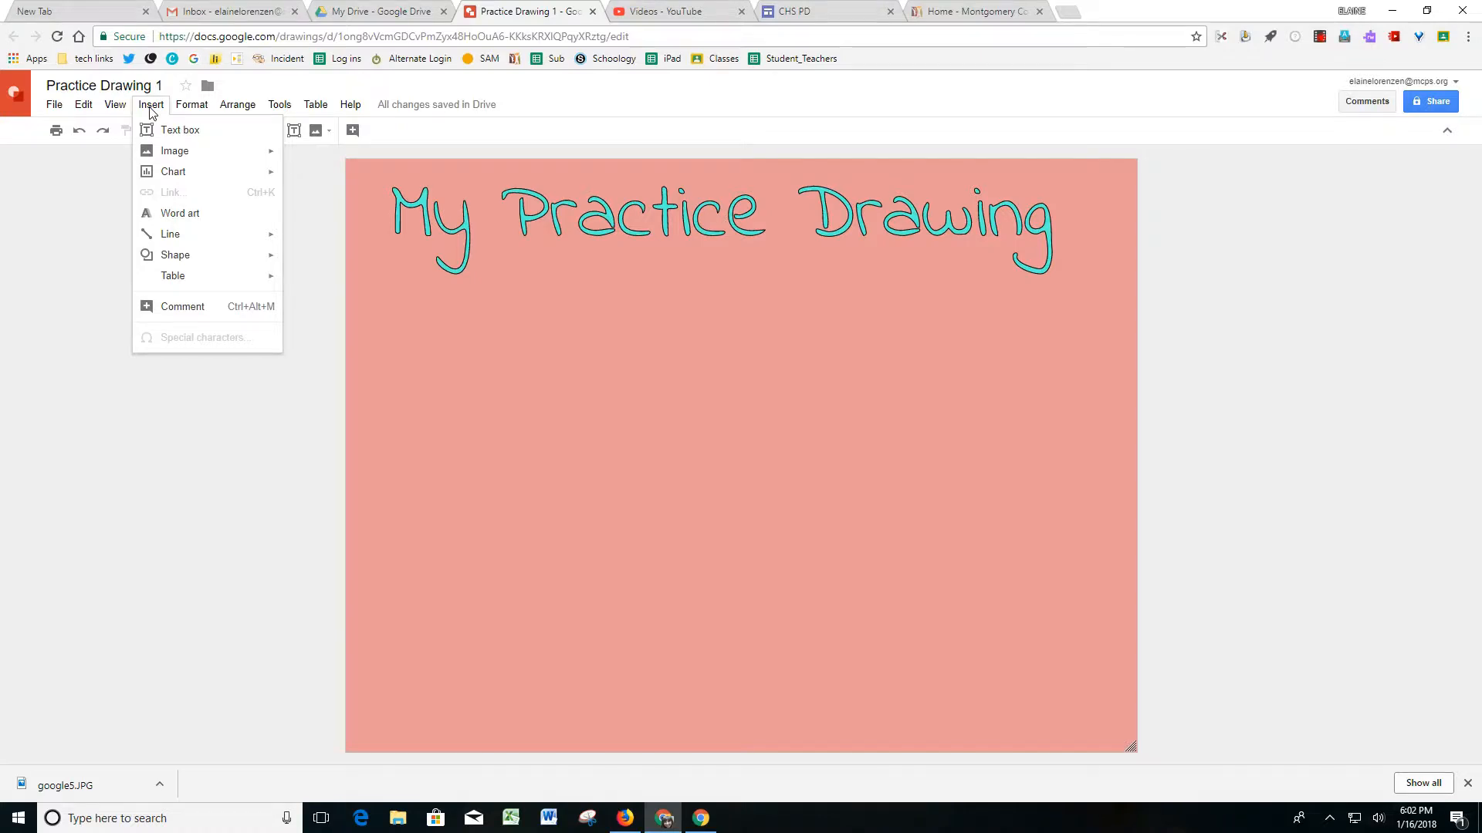
mouse_move(167, 158)
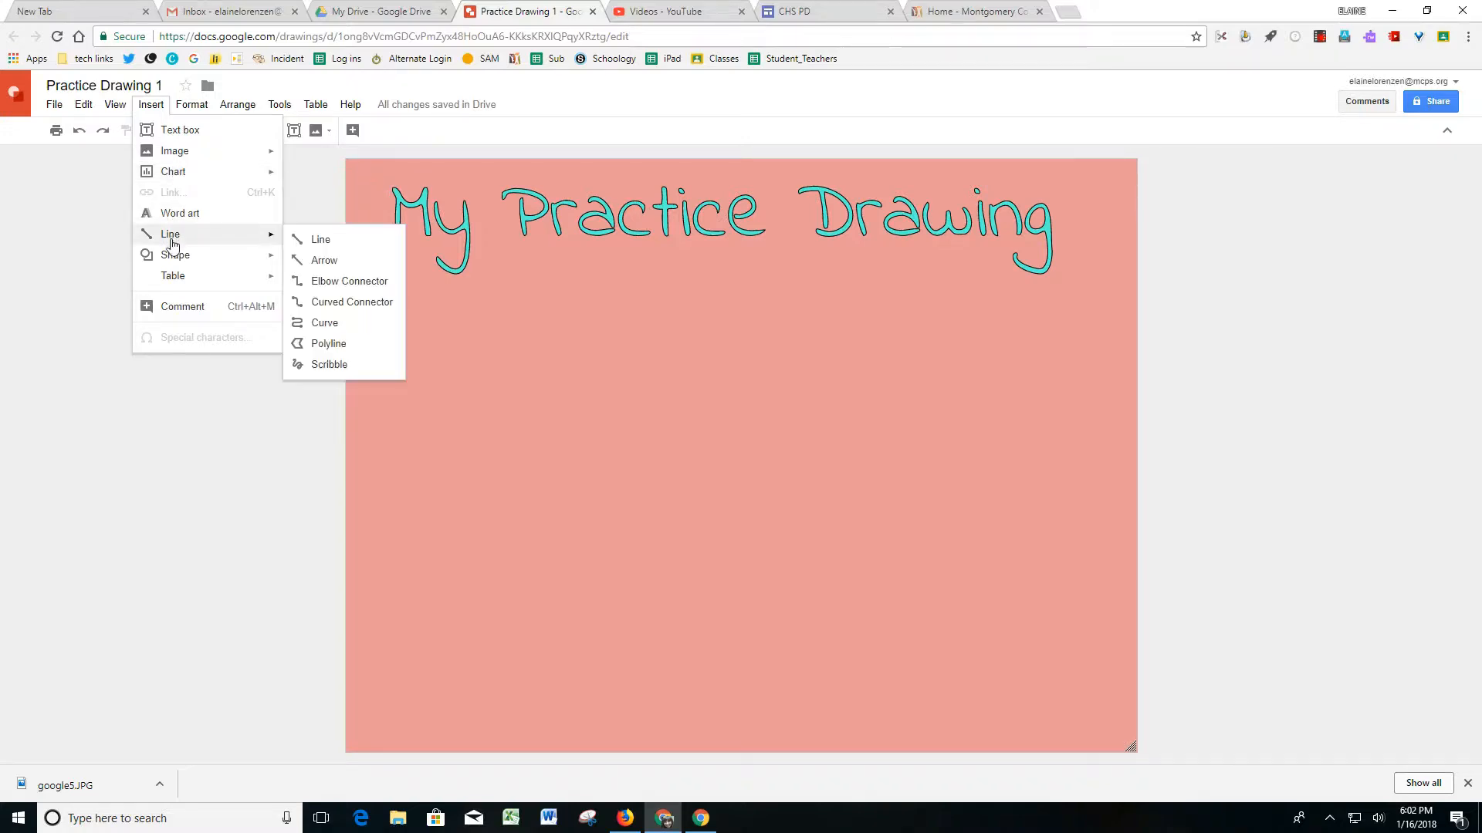
mouse_move(188, 285)
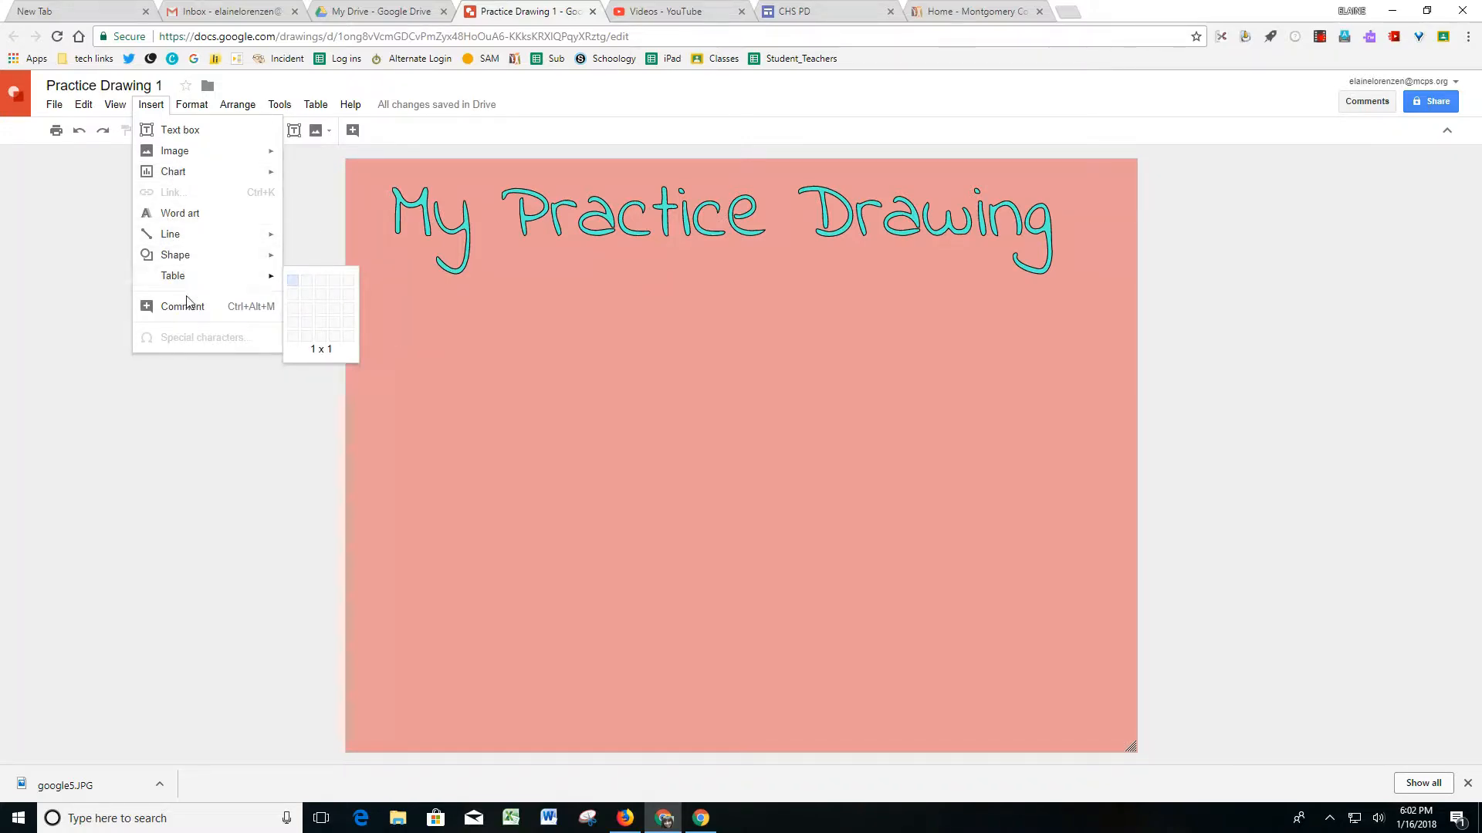
mouse_move(314, 106)
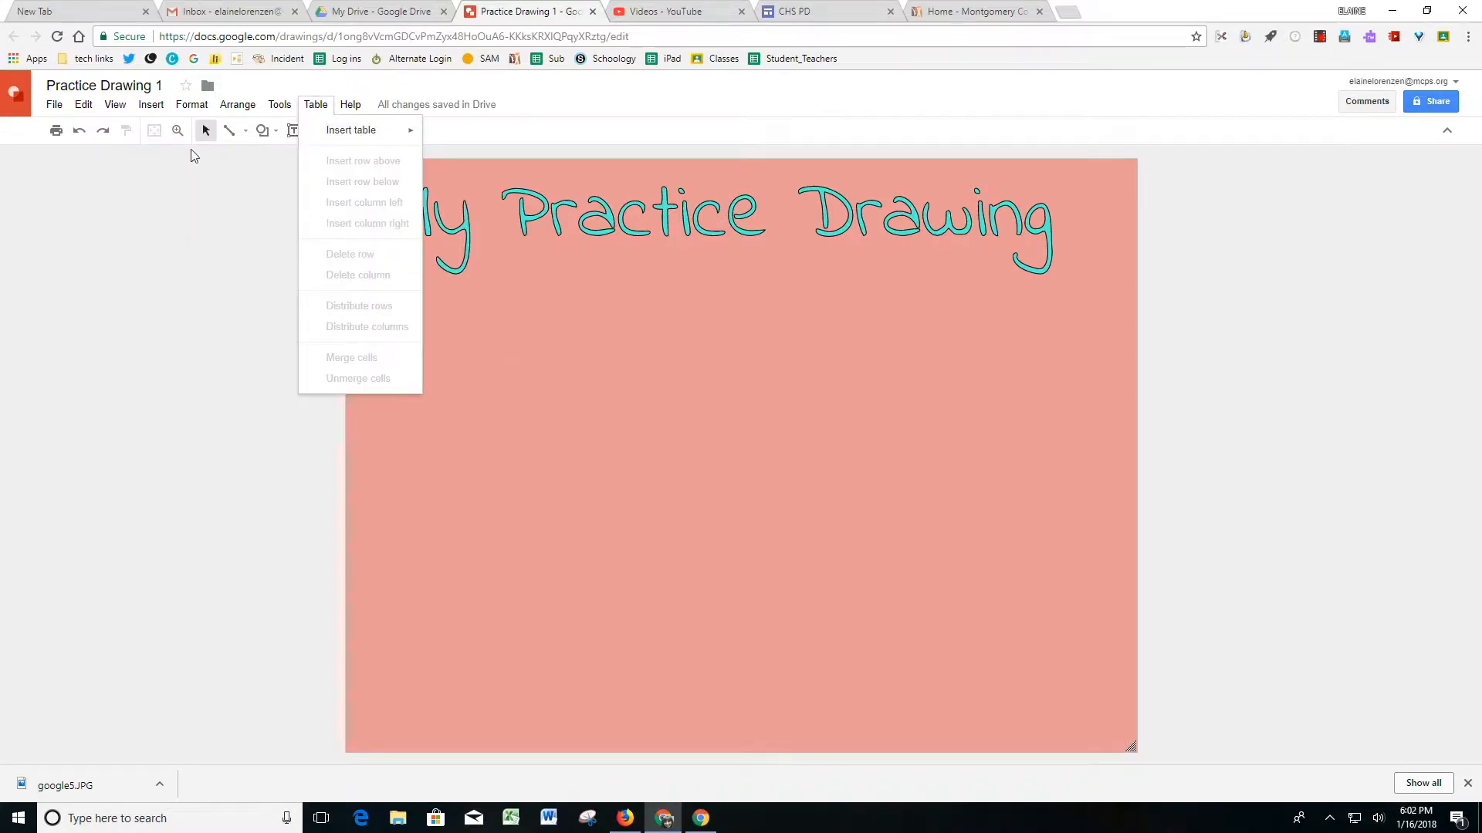
mouse_move(195, 108)
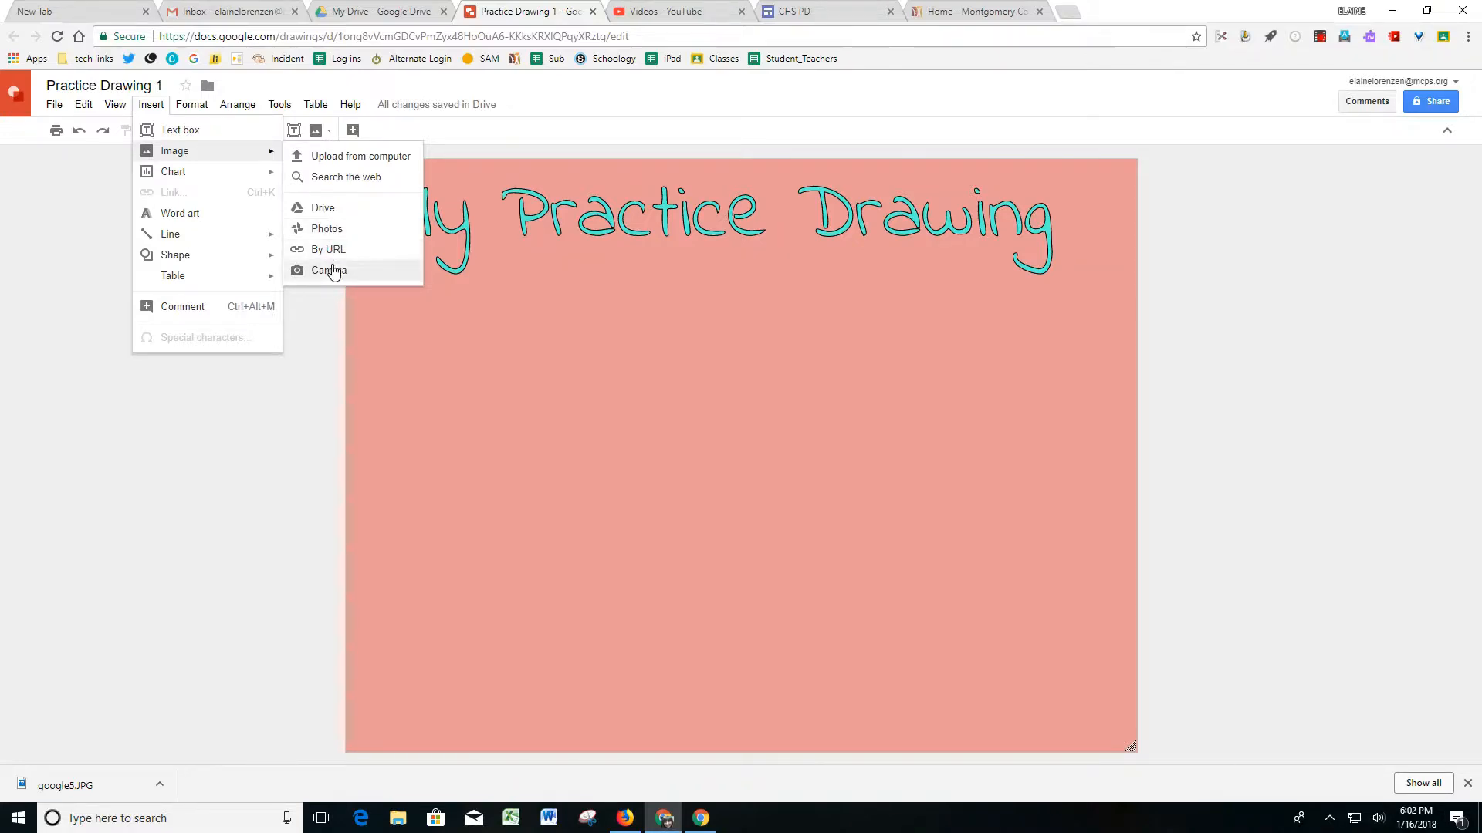
left_click(332, 179)
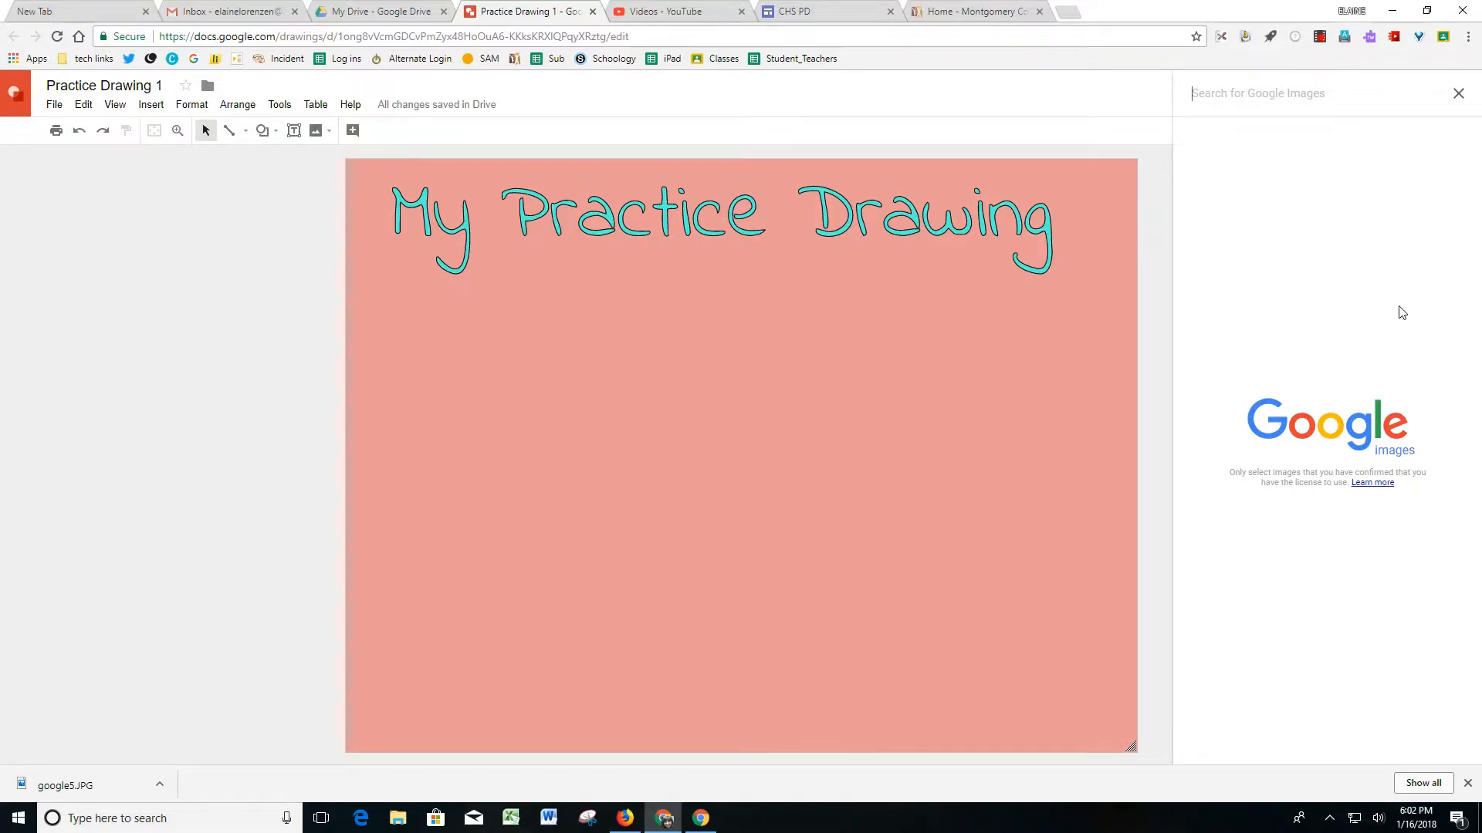
type("pigs")
key("Return")
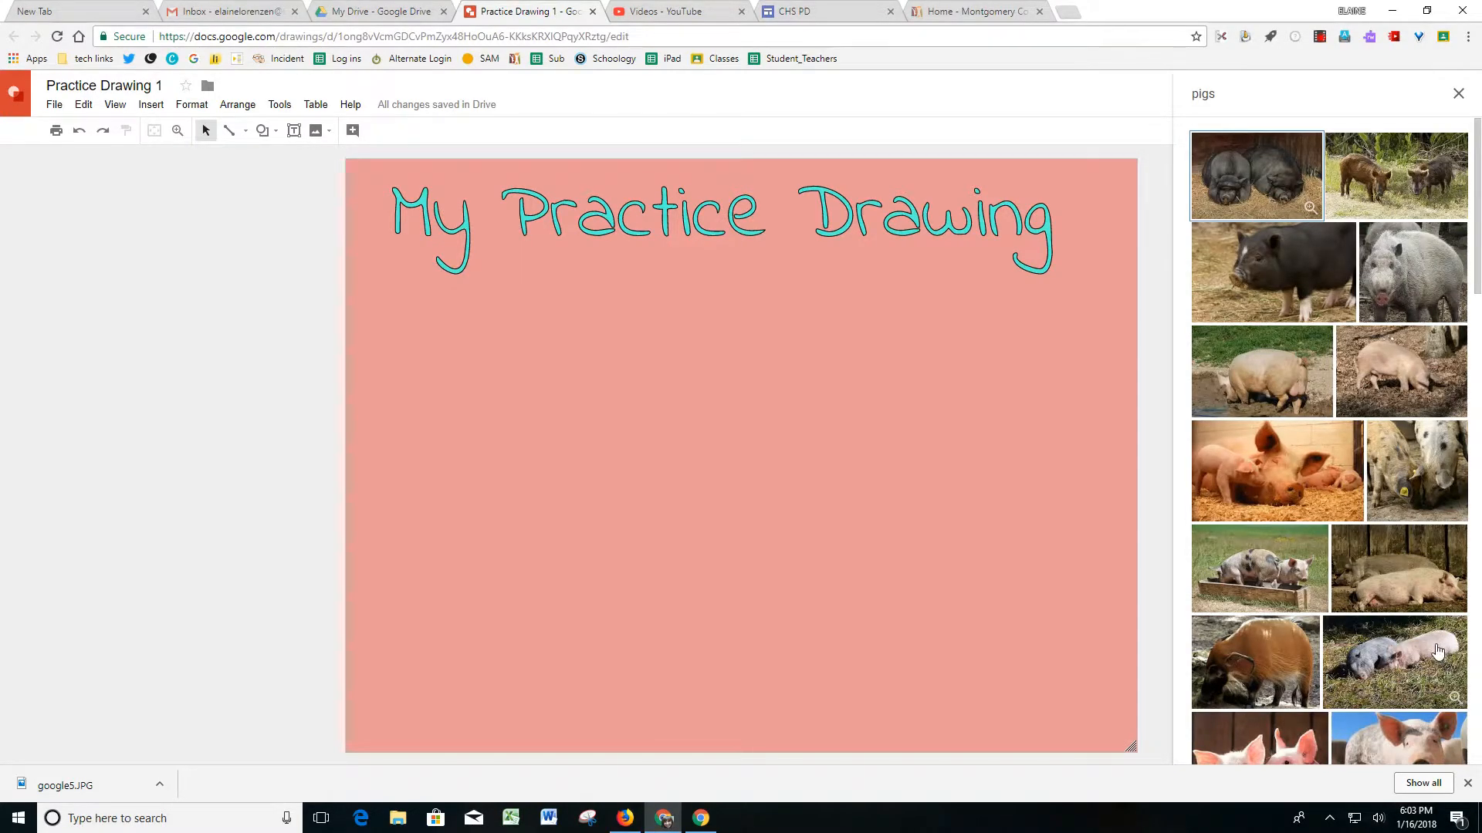
left_click(1304, 574)
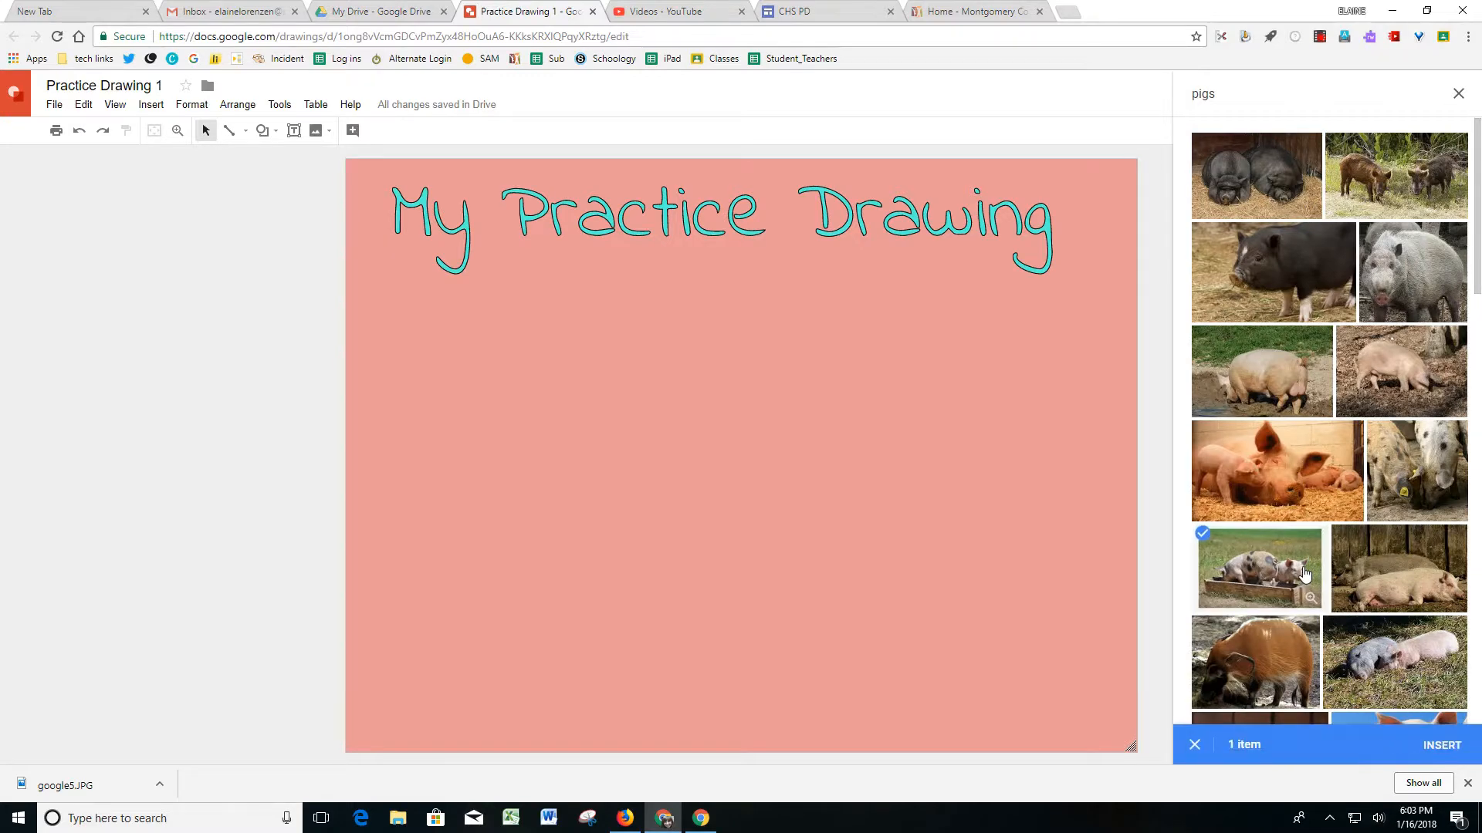
left_click(1441, 744)
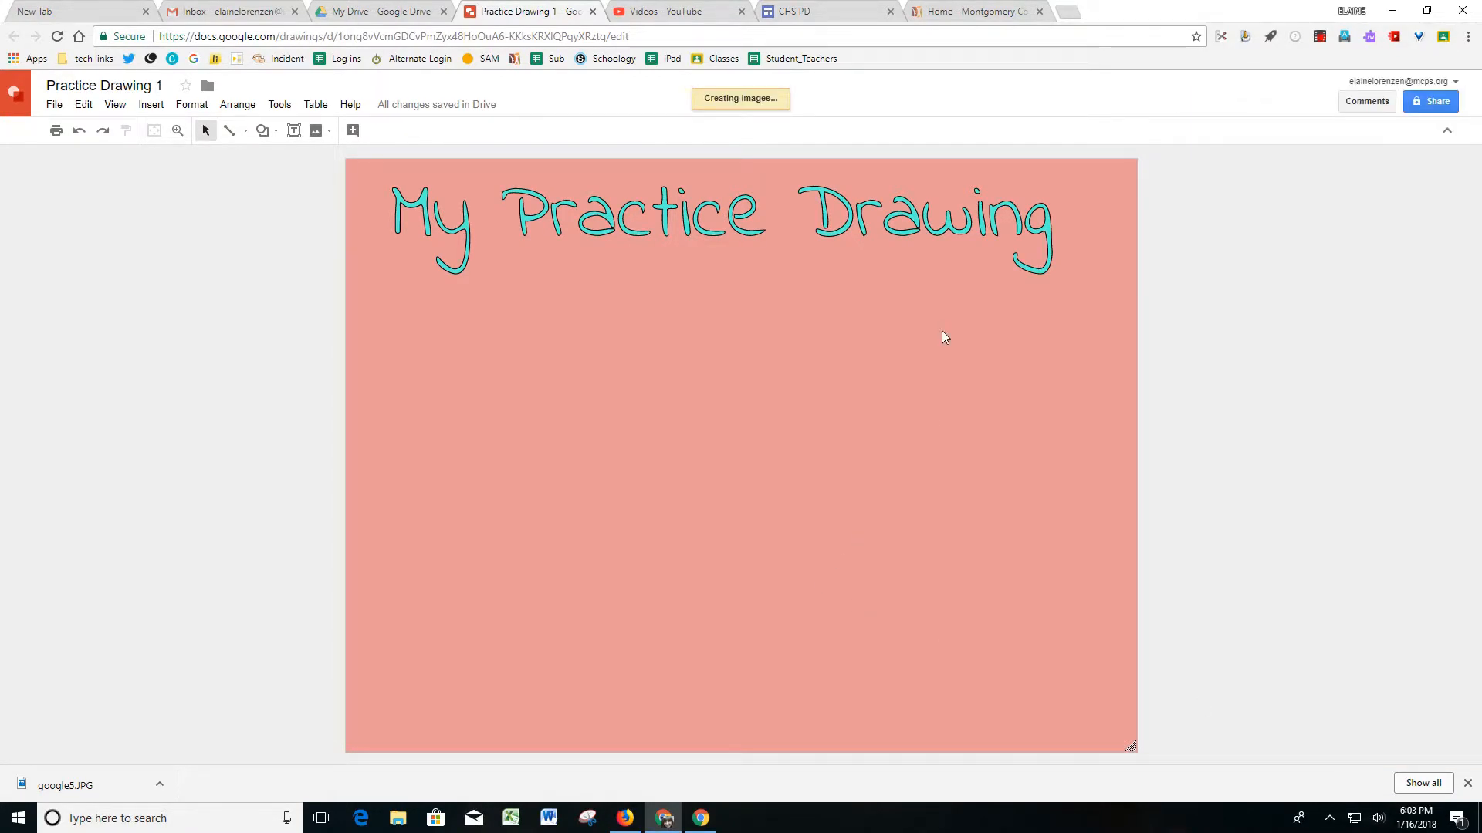